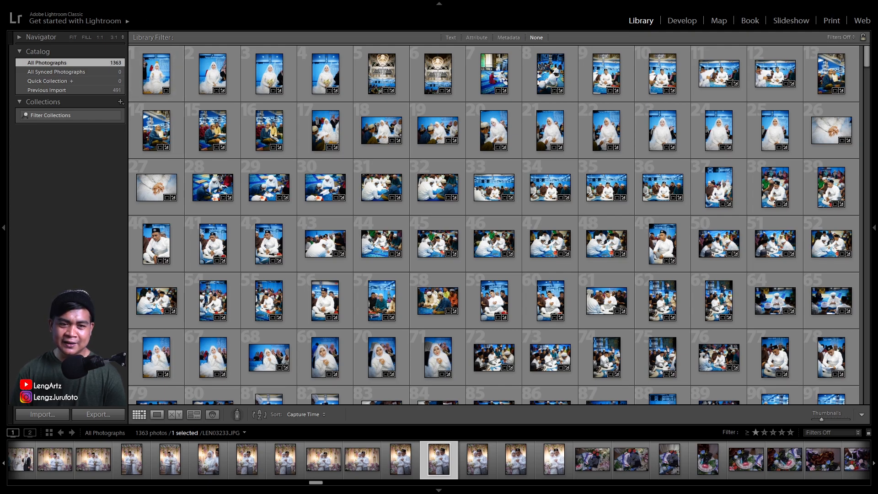
Look through the wedding photos in the full catalog grid, from the blue-toned ceremony shots to the couple portraits
click(375, 128)
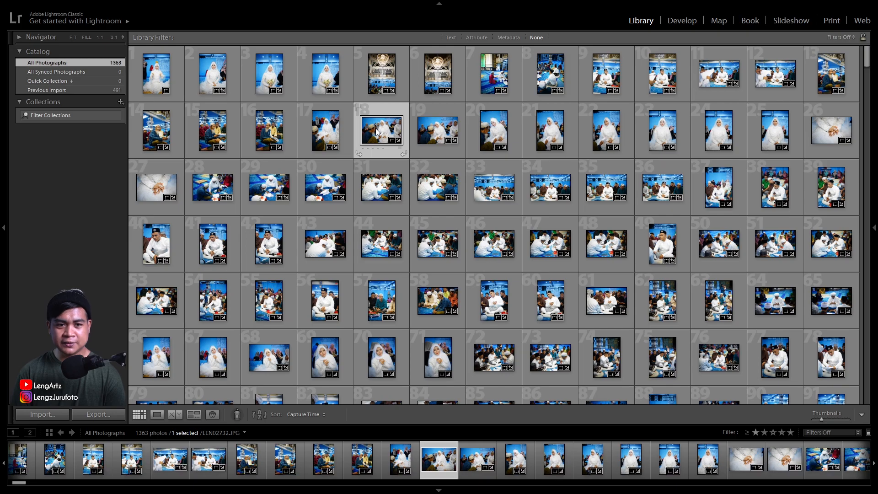
scroll(399, 198, down, 5)
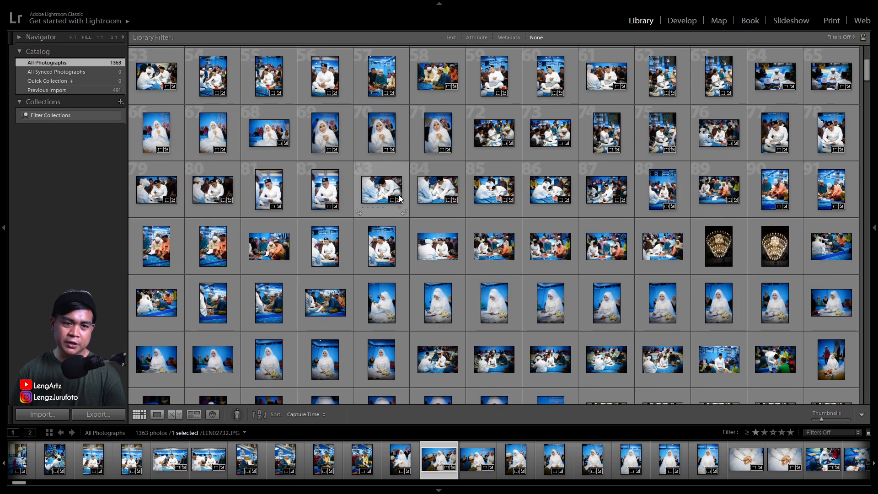
scroll(406, 201, down, 3)
scroll(407, 202, down, 4)
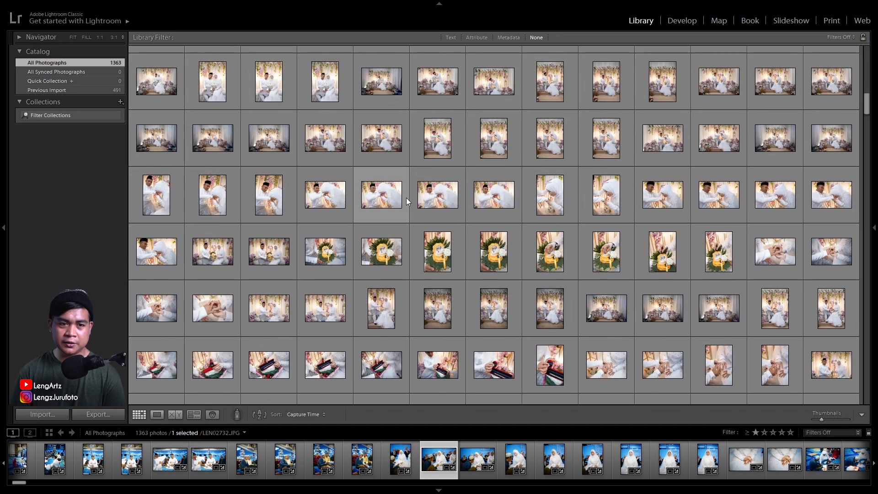
scroll(366, 182, down, 4)
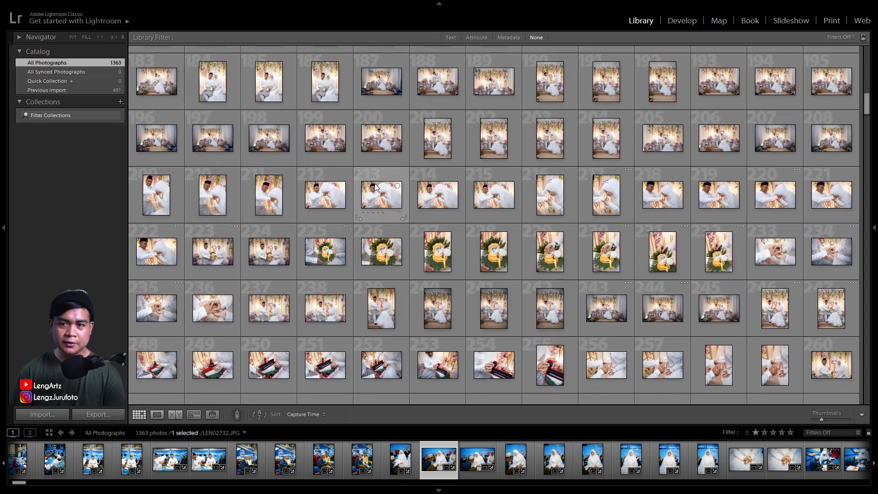
scroll(366, 185, up, 4)
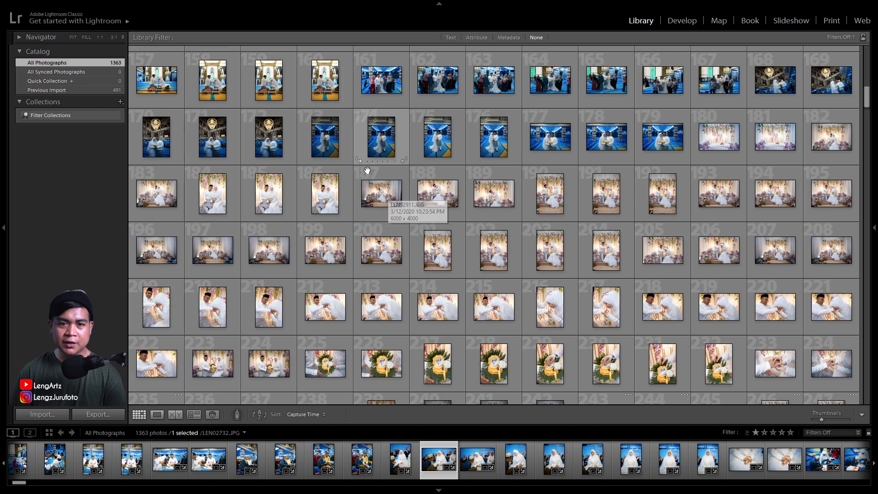
scroll(387, 192, down, 4)
scroll(385, 191, down, 6)
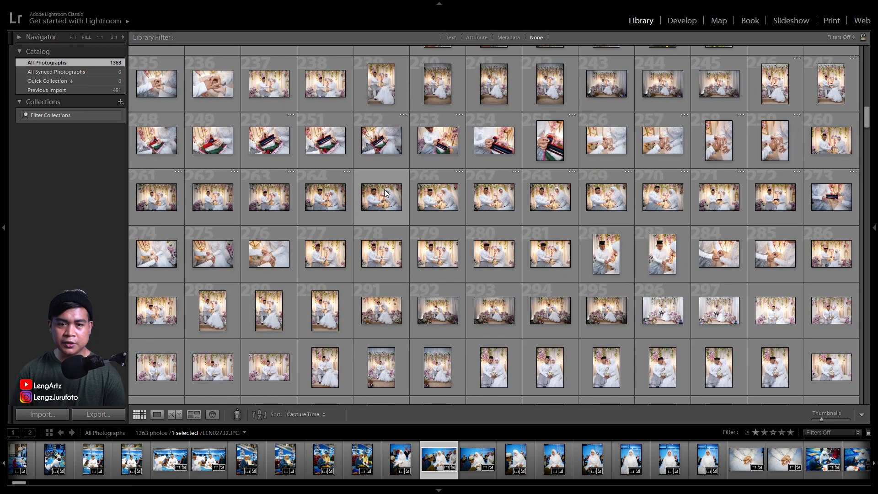
Enlarge the grid thumbnails to six per row and check the couple and bridal portraits for shots to discard
click(833, 420)
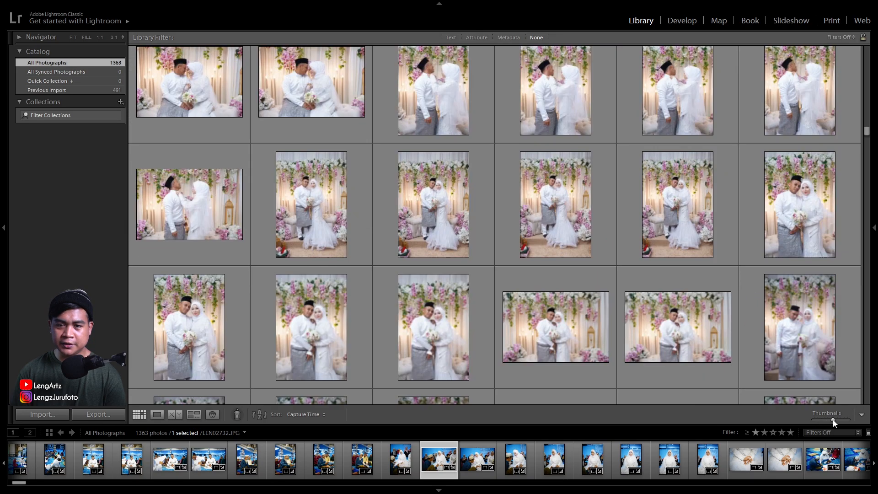
scroll(528, 284, down, 5)
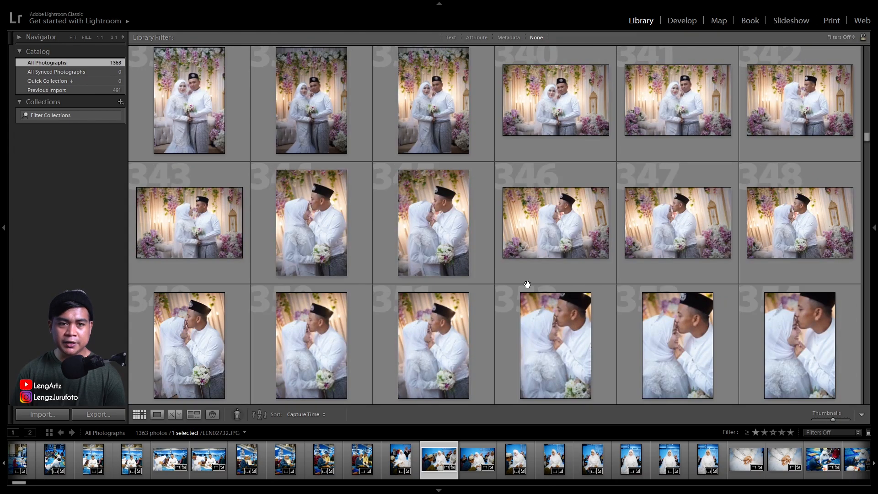
scroll(528, 284, down, 12)
scroll(528, 285, down, 10)
scroll(528, 284, down, 3)
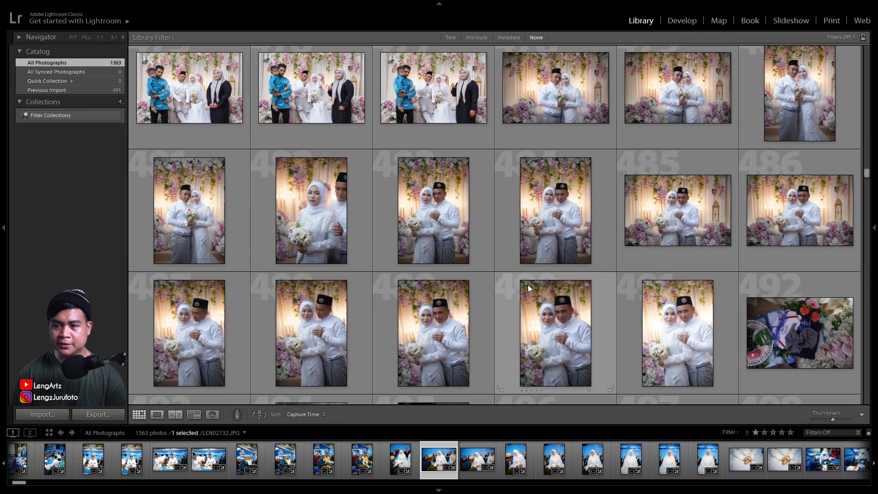
scroll(528, 285, down, 12)
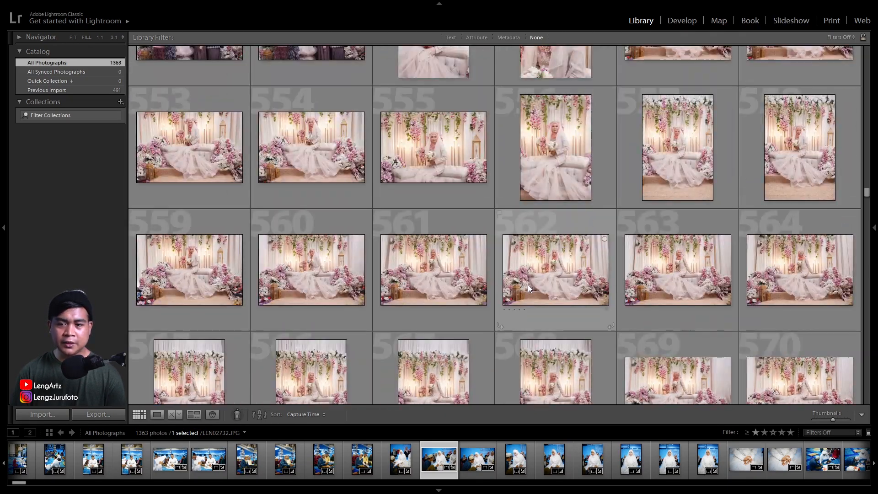
scroll(528, 284, down, 11)
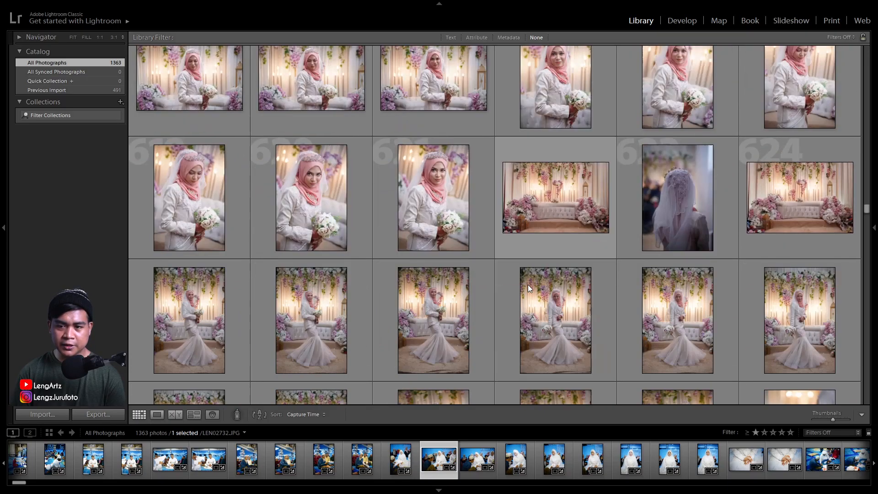
scroll(528, 285, down, 3)
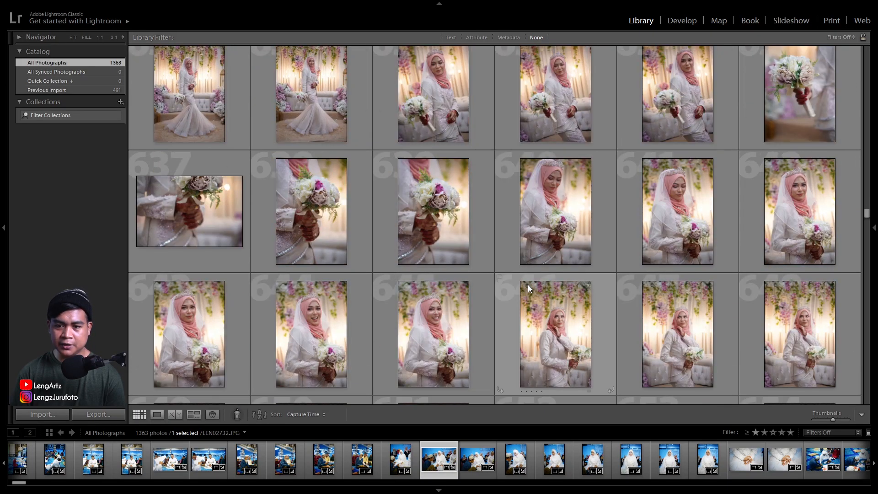
scroll(528, 285, down, 2)
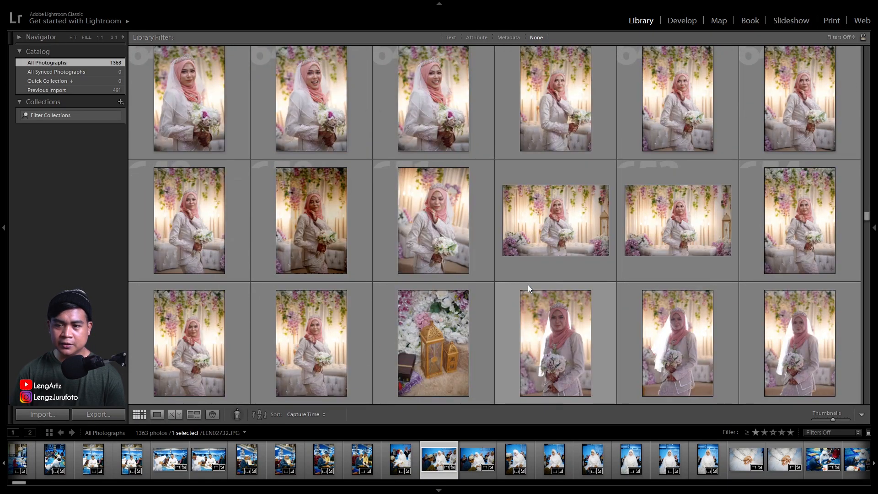
Delete the dark bridal portrait LEN03617.JPG from disk and select the landscape shot LEN03619.JPG
click(317, 225)
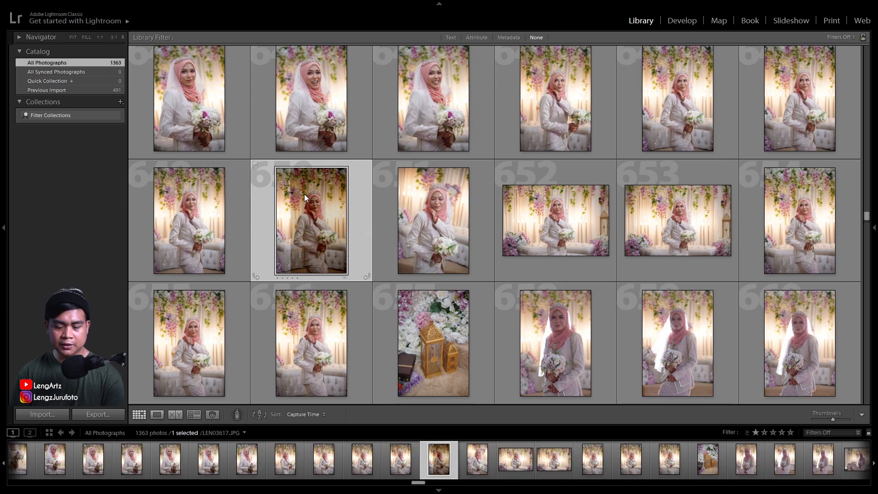
key(Delete)
click(395, 256)
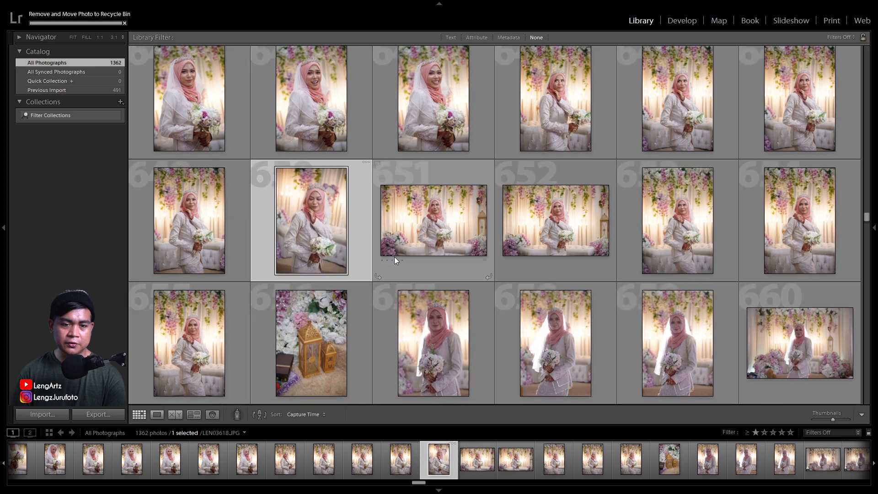
click(425, 211)
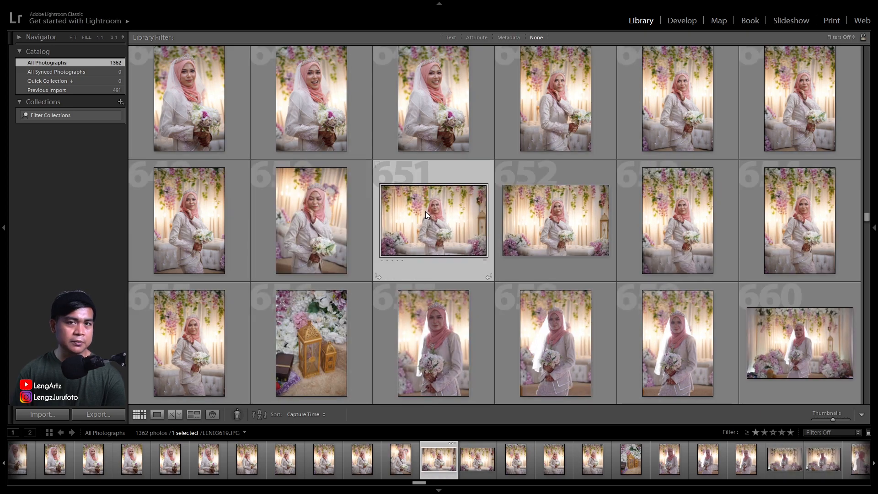
Look through the following bridal portraits, henna hand close-ups and couple photos in the catalog
scroll(424, 213, down, 5)
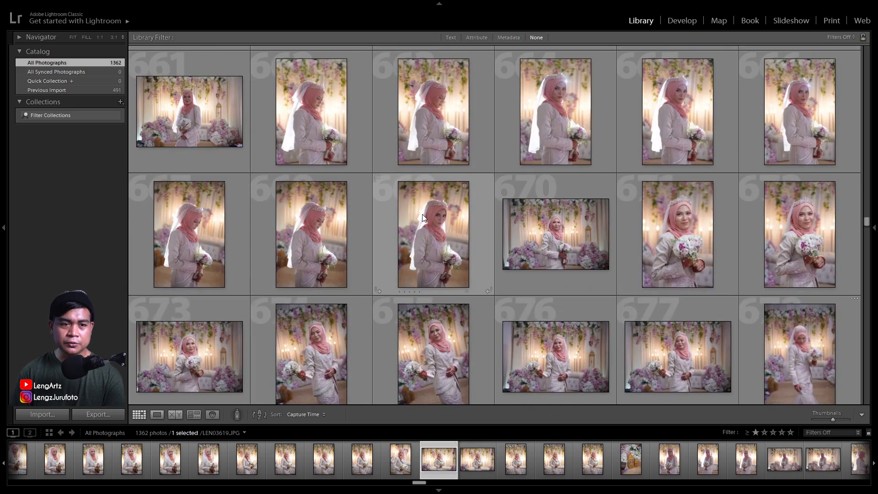
scroll(423, 218, down, 5)
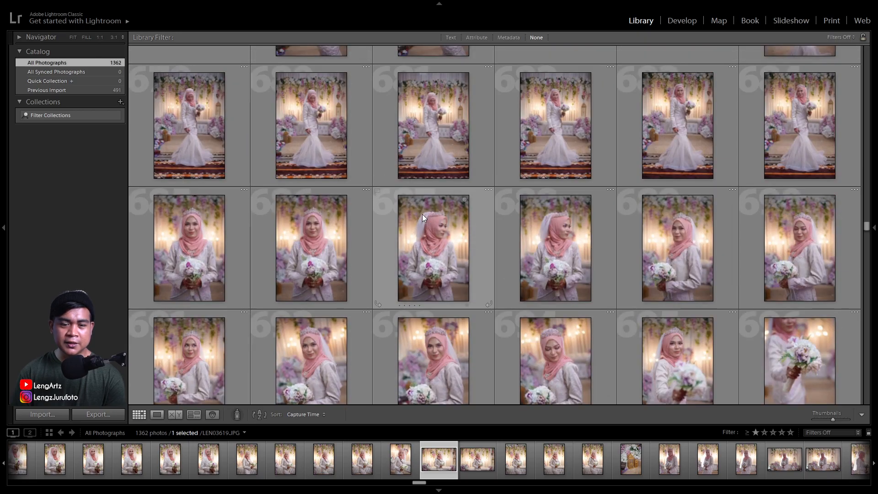
scroll(422, 217, down, 3)
scroll(422, 216, down, 5)
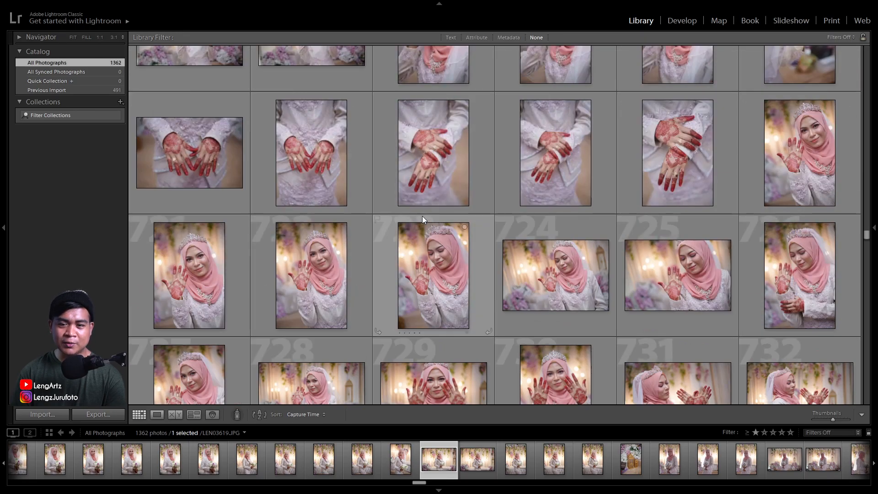
scroll(422, 216, down, 2)
scroll(422, 216, down, 5)
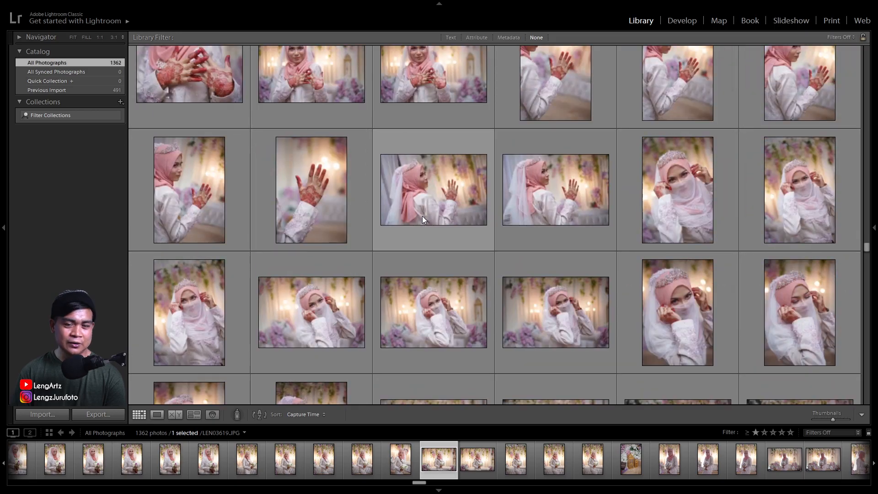
scroll(421, 216, down, 3)
scroll(422, 216, down, 10)
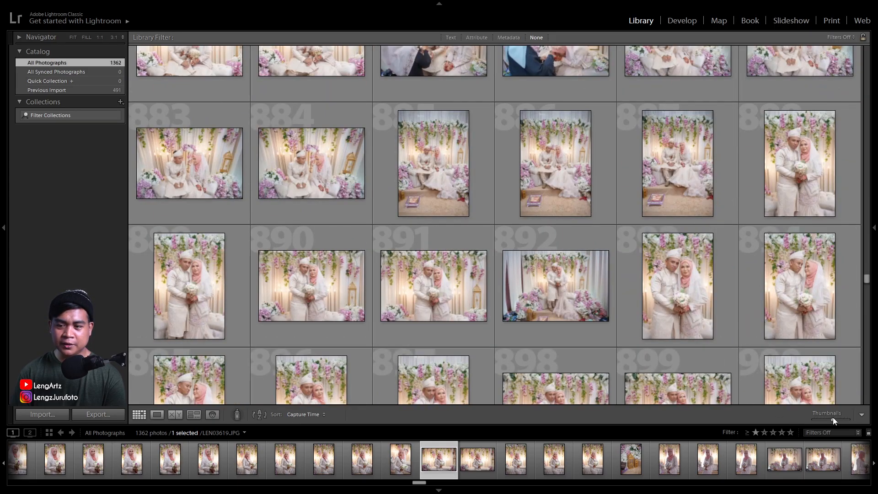
Reduce the grid thumbnails to ten per row and look over the reception guest photos
drag(833, 417, 826, 418)
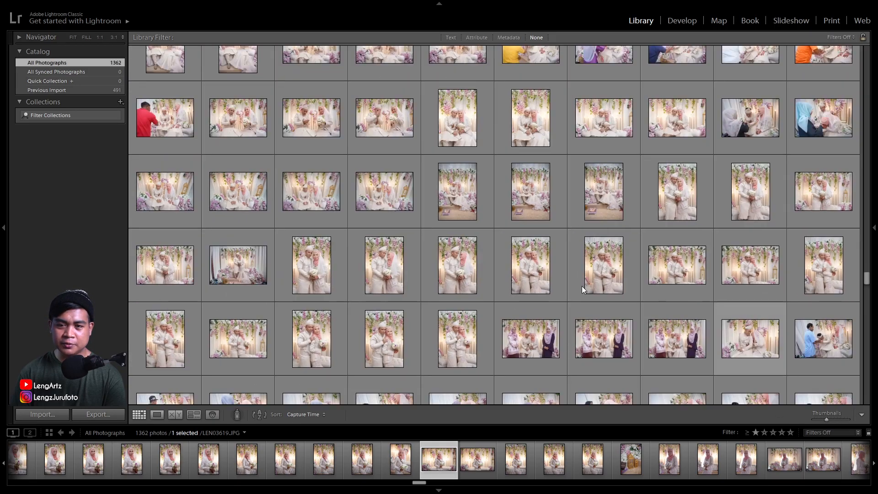
scroll(549, 269, down, 3)
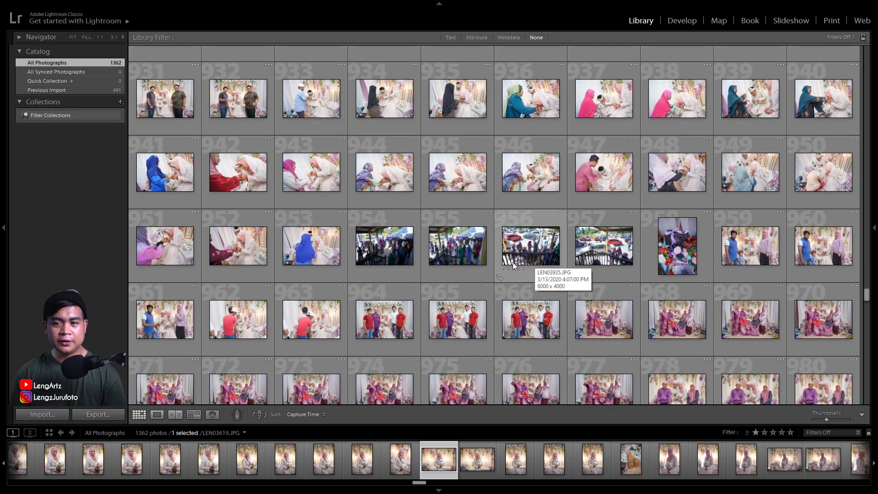
scroll(494, 257, down, 8)
scroll(478, 251, down, 10)
scroll(478, 251, up, 8)
scroll(478, 251, up, 8)
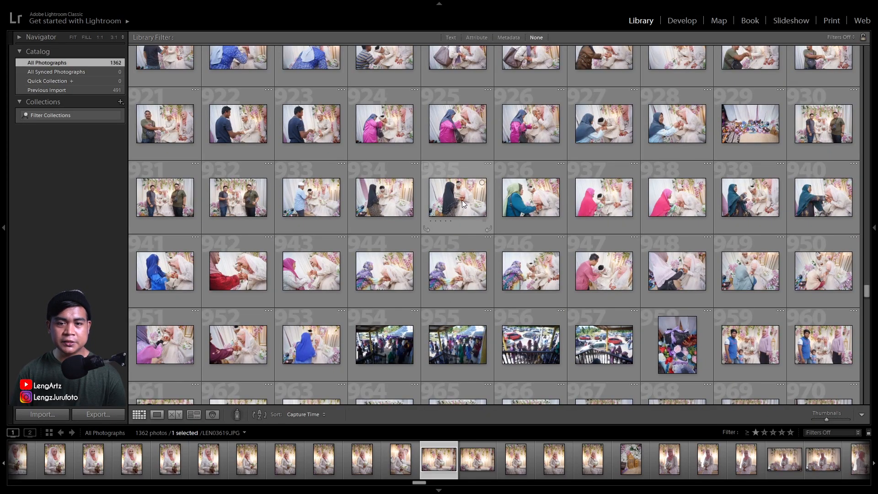
Select all photos in the catalog and create a collection named JPG that includes them
click(462, 201)
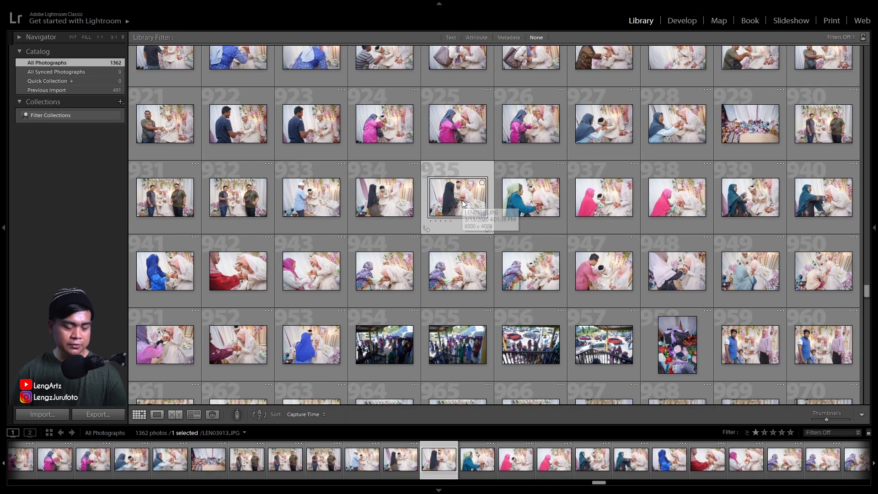
key(ctrl+a)
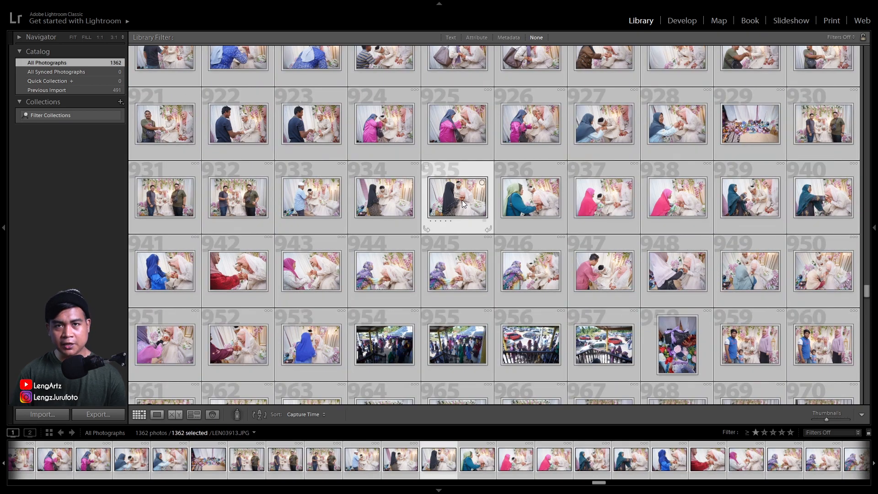
click(119, 103)
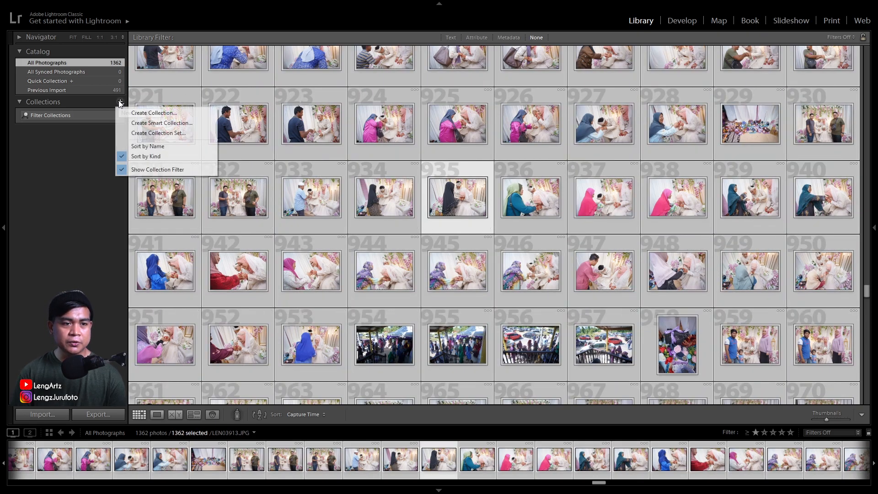
click(152, 114)
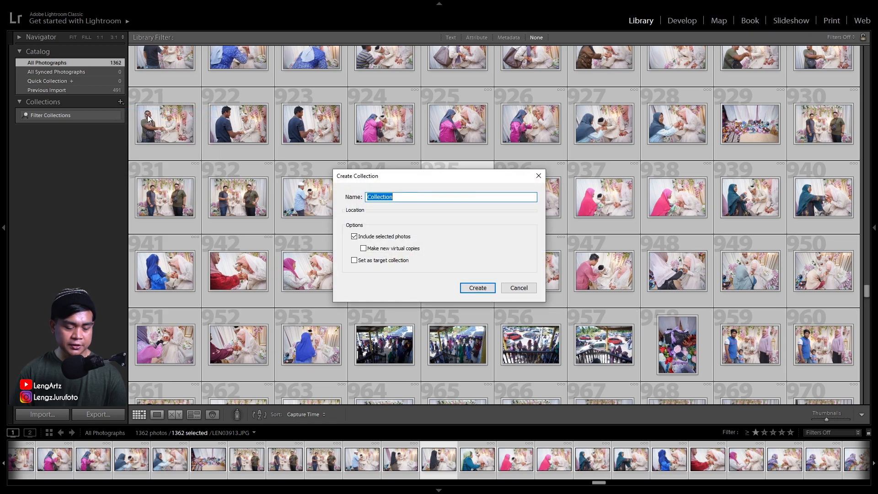
text(JPG)
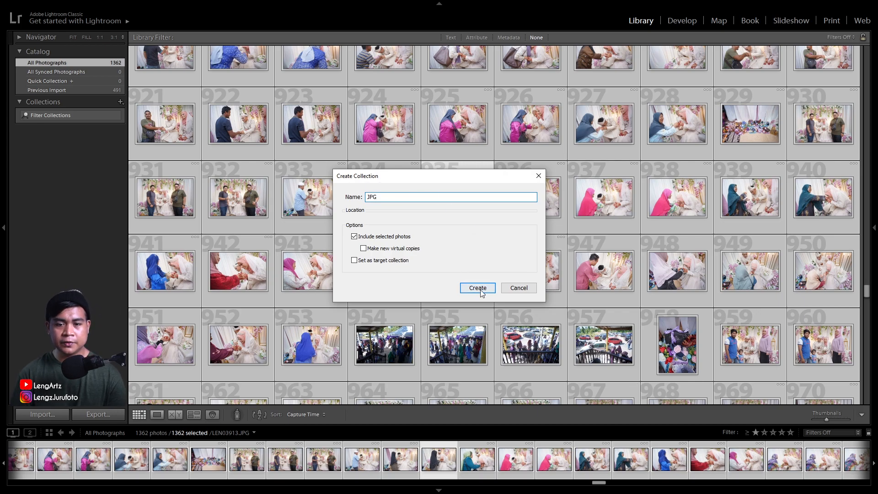
click(479, 288)
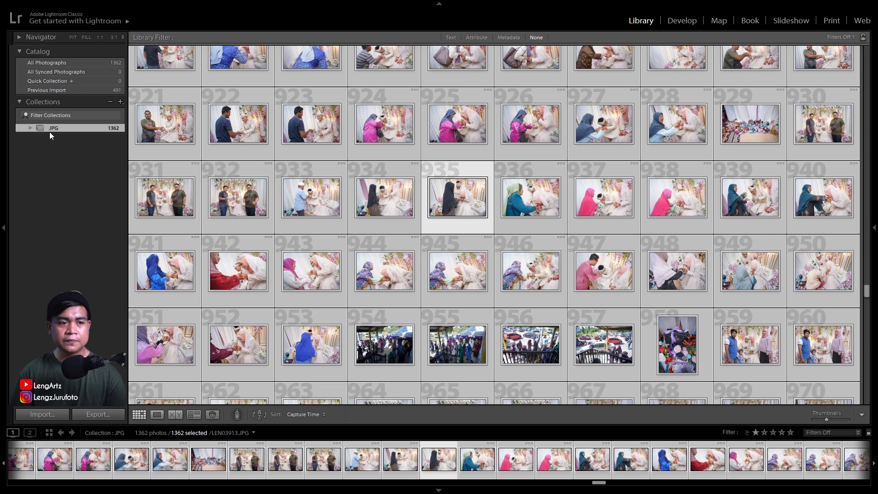
Return to the start of the JPG collection and select only its second photo, LEN02715.JPG
click(383, 130)
scroll(371, 168, up, 10)
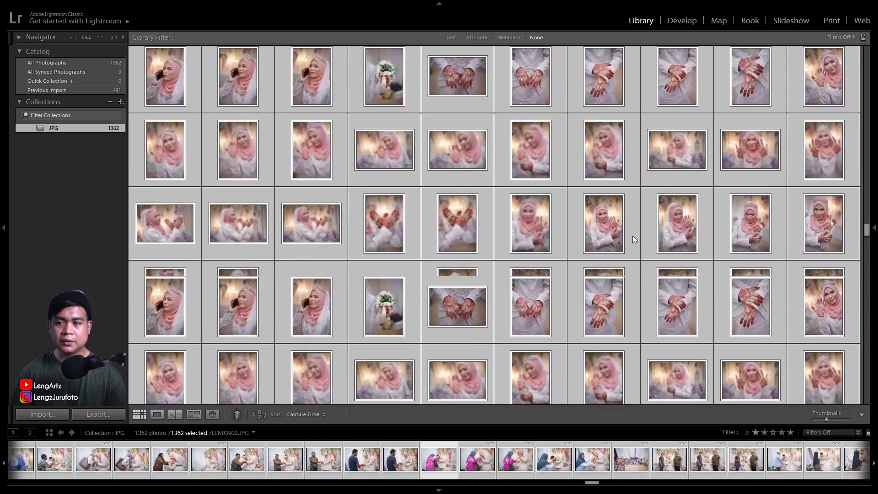
drag(867, 231, 864, 51)
click(249, 110)
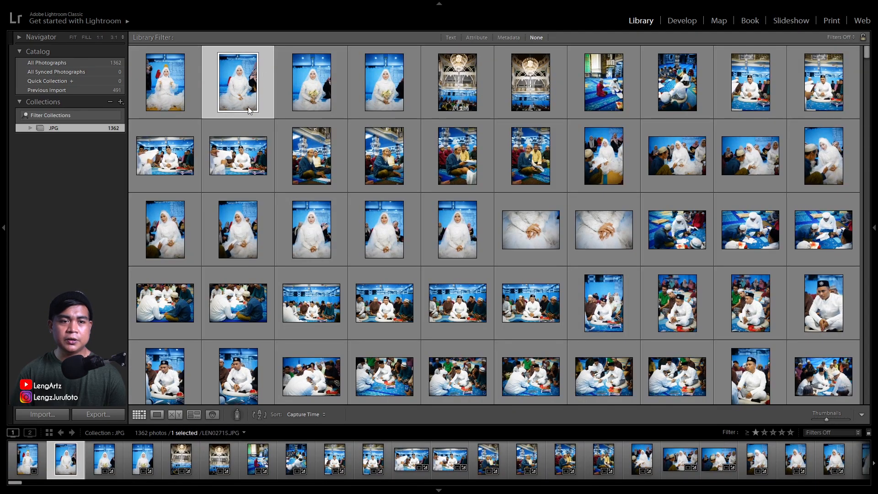
Compare the full catalog with the JPG collection, selecting LEN02725.JPG before reopening the collection
click(50, 62)
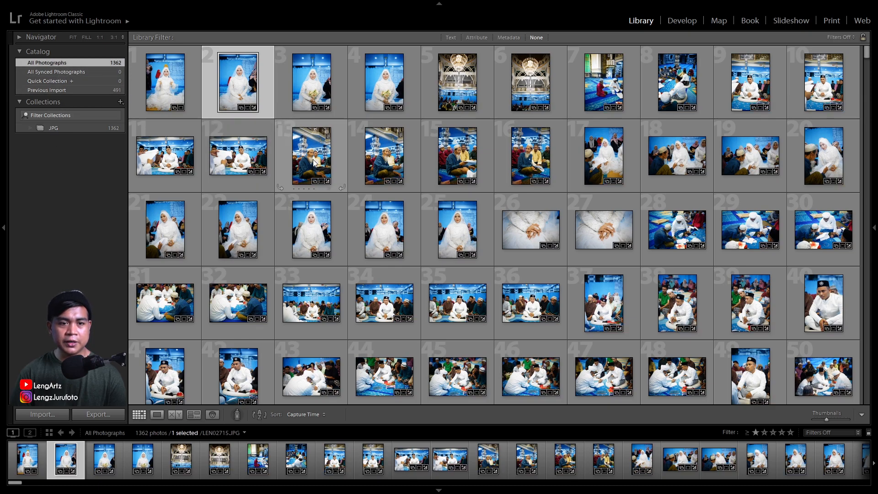
click(237, 155)
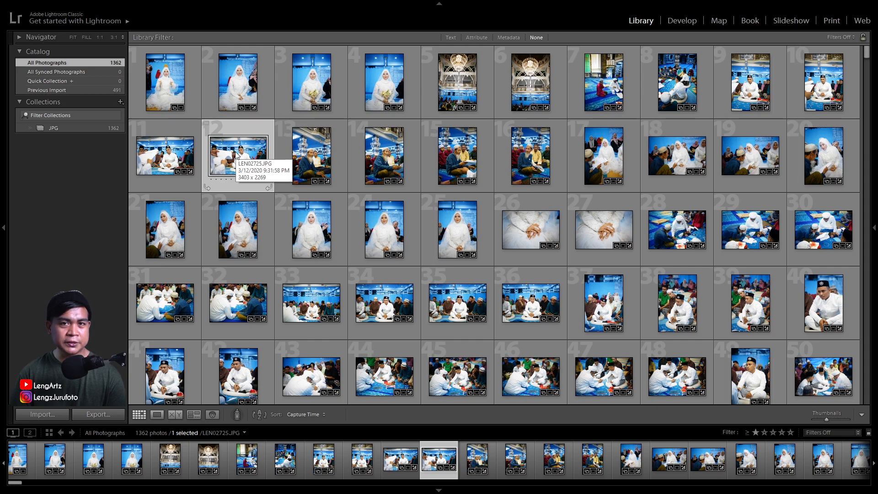
click(55, 128)
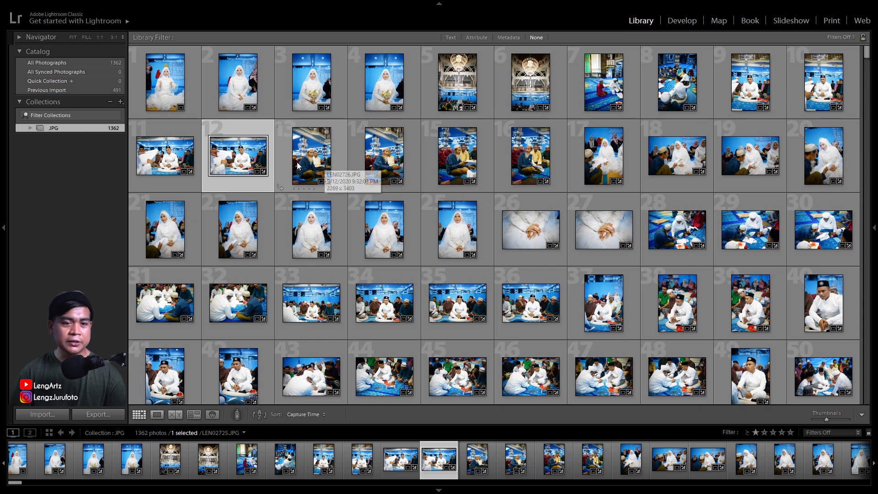
Select LEN02736.JPG and shrink the grid thumbnails to twelve per row to look over the mosque photos
click(241, 229)
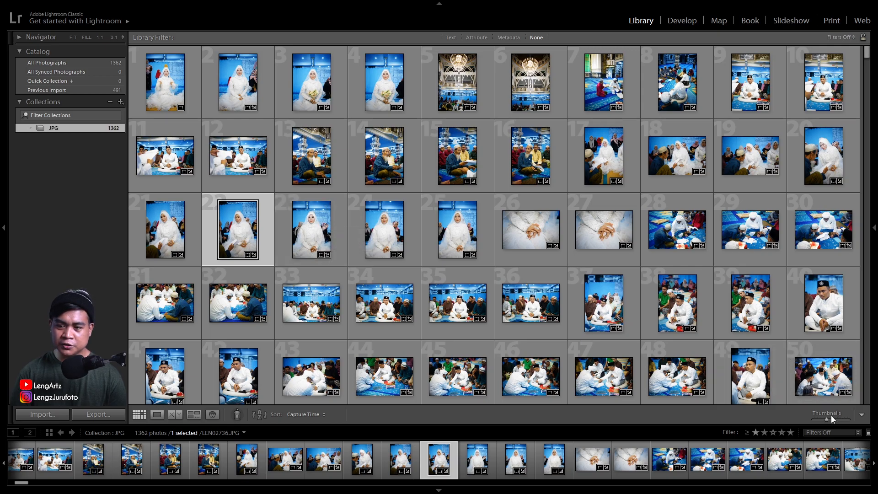
drag(828, 419, 825, 419)
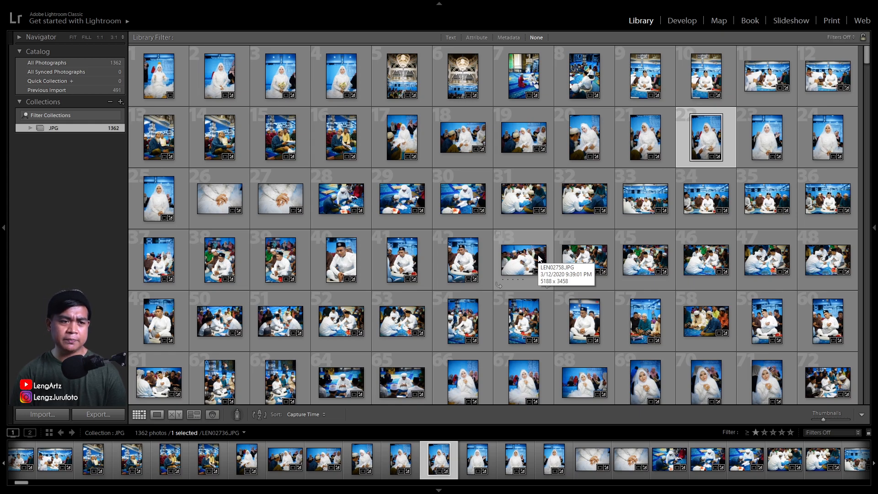
scroll(492, 247, down, 10)
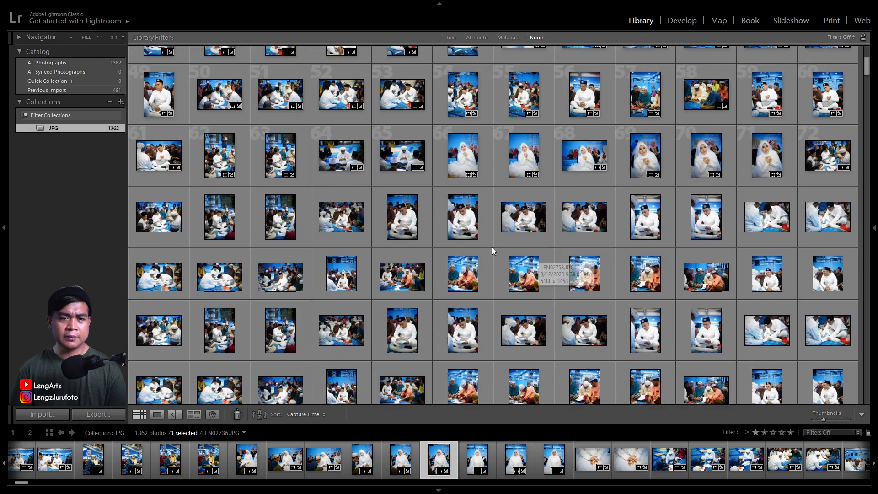
key(j)
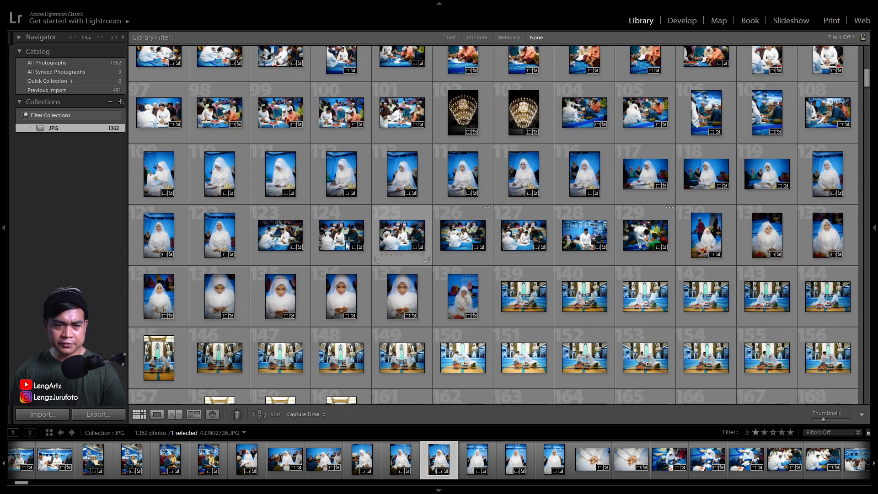
scroll(313, 215, up, 10)
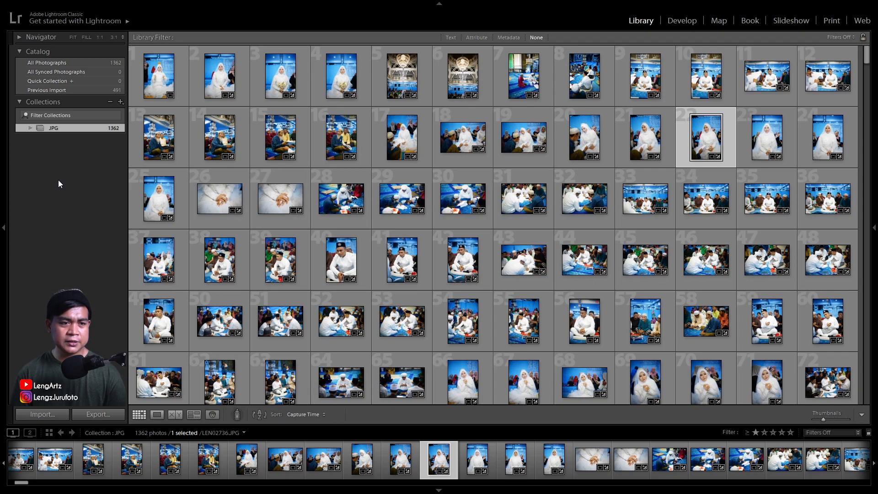
Try to create a collection named 1 - masjid that includes the selected photo, and undo it
click(120, 103)
click(145, 113)
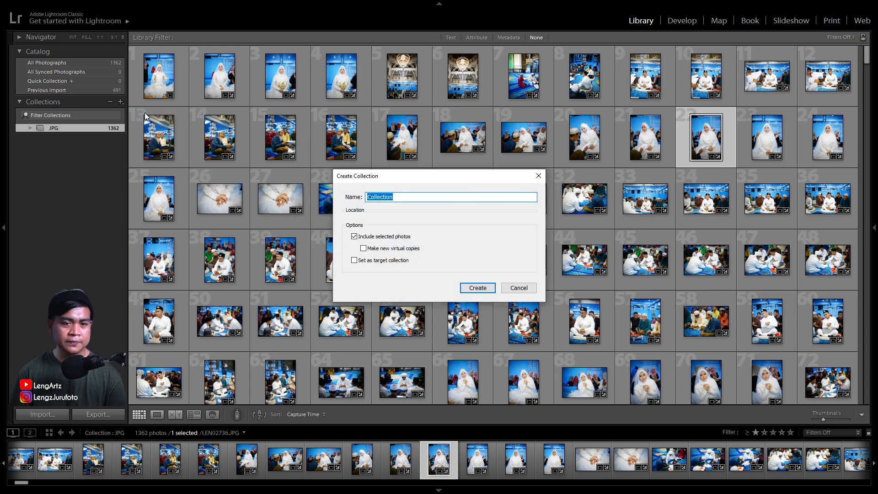
text(1)
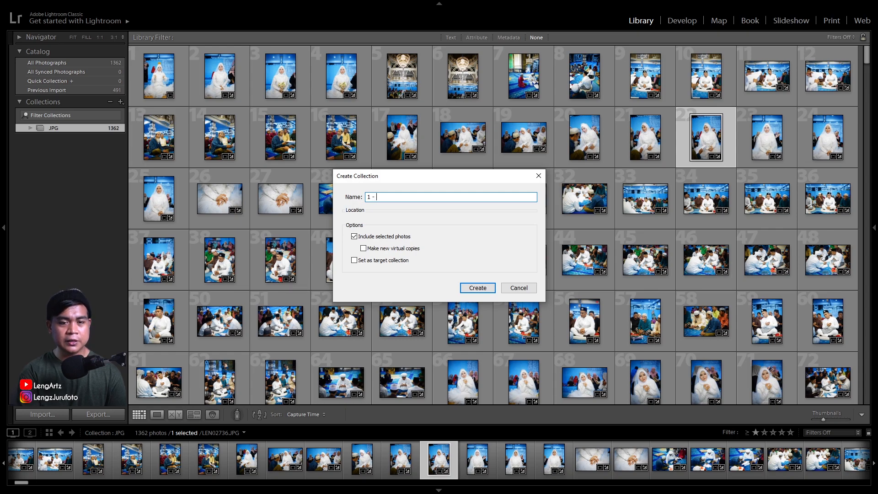
text( - majid)
key(BackSpace)
key(BackSpace)
key(BackSpace)
text(sjid)
key(Return)
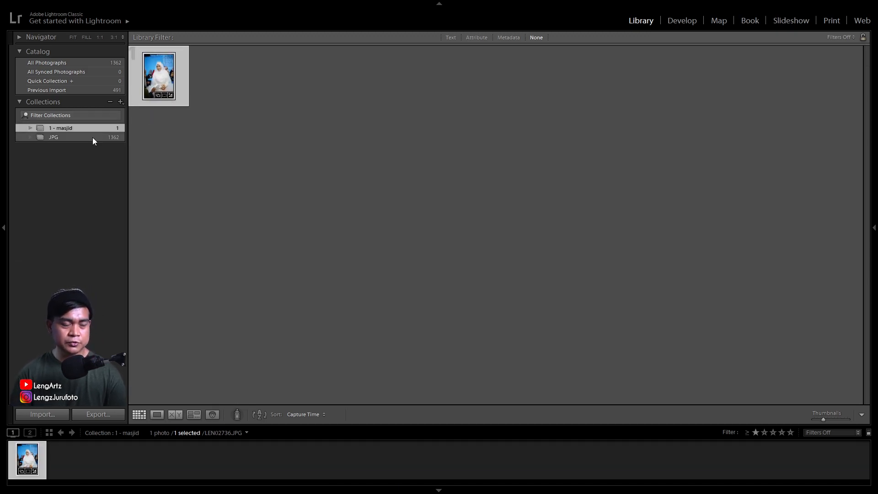
key(ctrl+z)
key(ctrl+z)
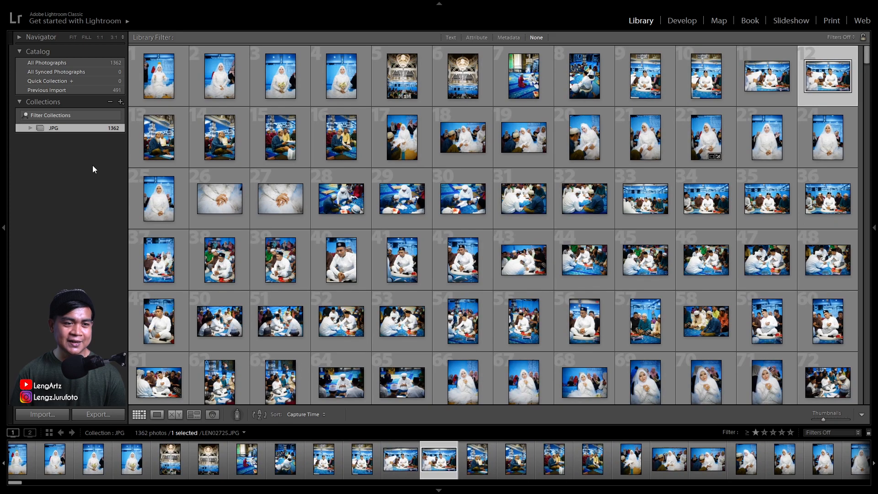
Deselect all photos in the JPG collection and create an empty collection named 1 - masjid
click(219, 83)
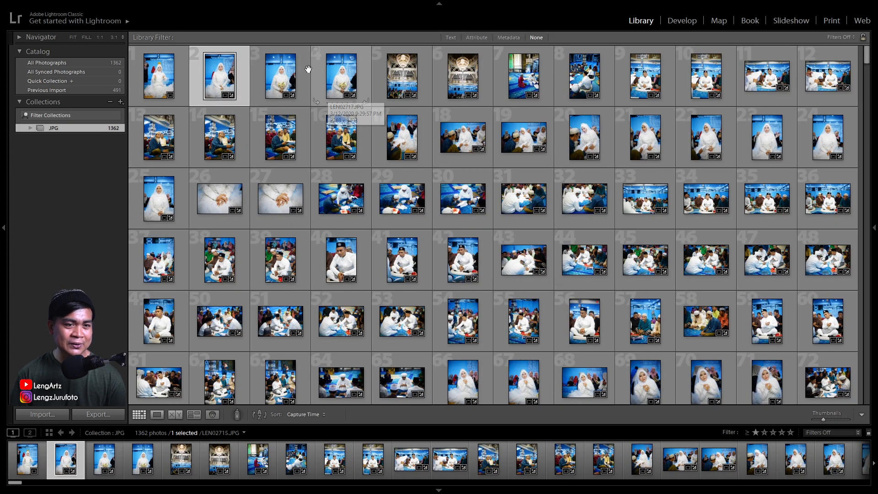
click(300, 138)
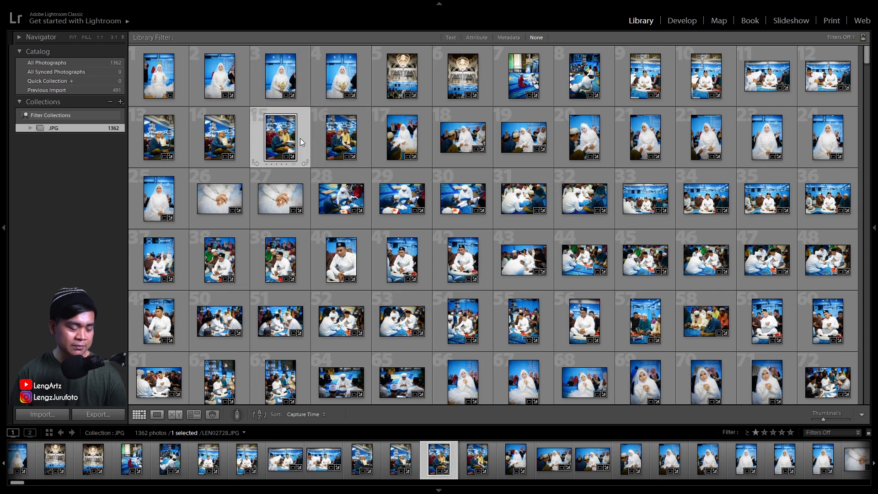
key(ctrl+d)
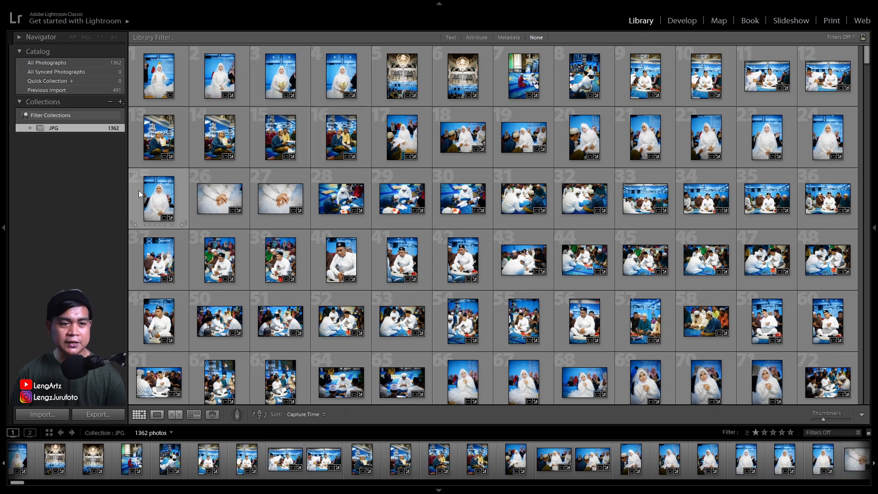
click(120, 102)
click(140, 115)
text(1 - masjid)
key(Return)
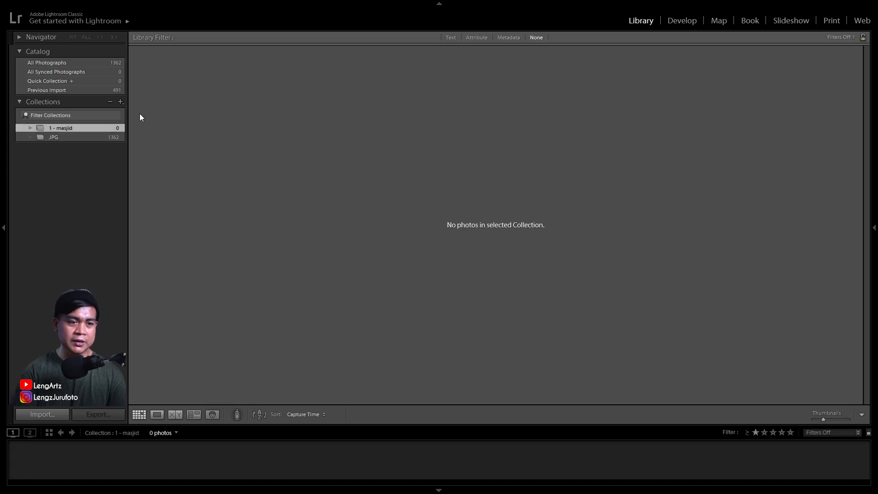
Create two more empty collections named 2 - cincin and 3 - possing nikah
click(120, 102)
click(128, 113)
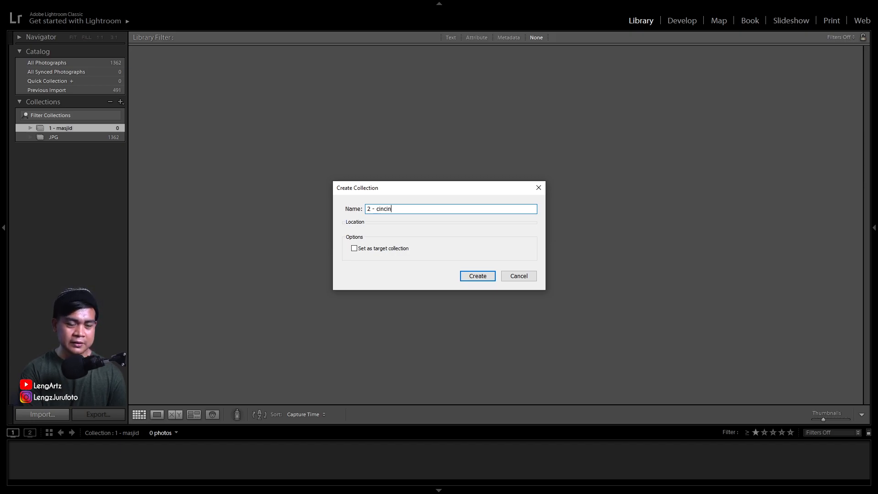
click(477, 276)
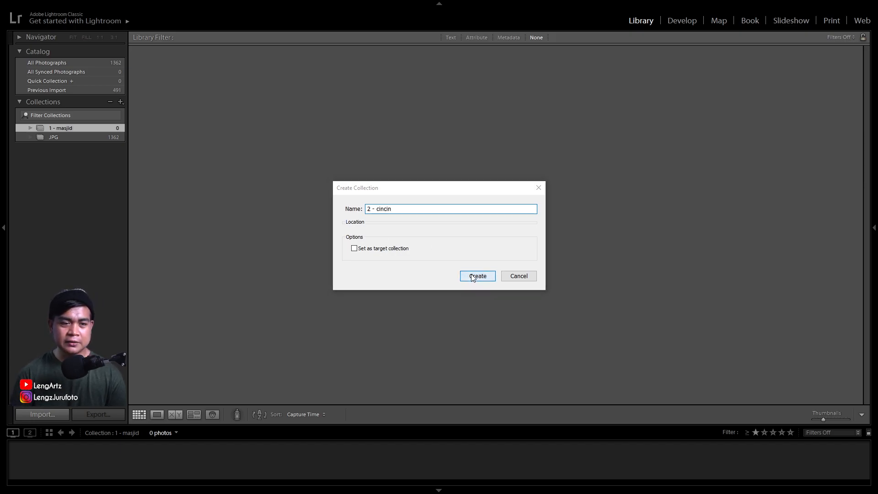
click(120, 101)
click(137, 115)
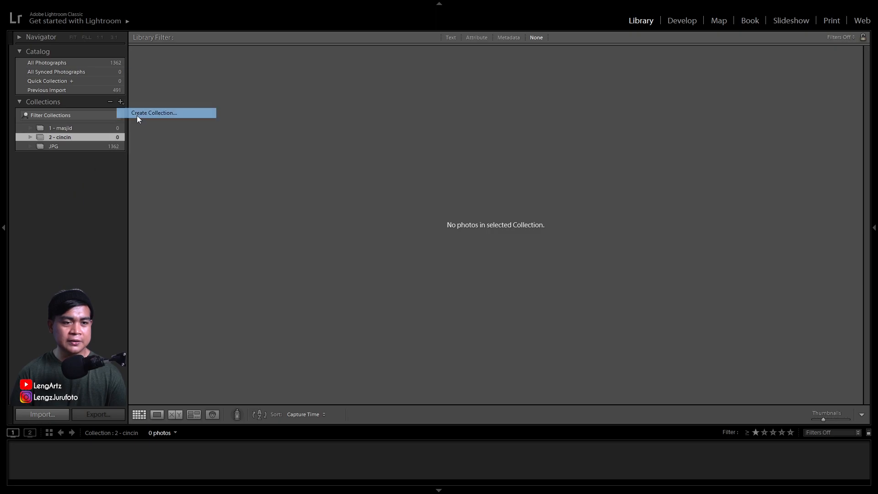
text(3 - possing nikah)
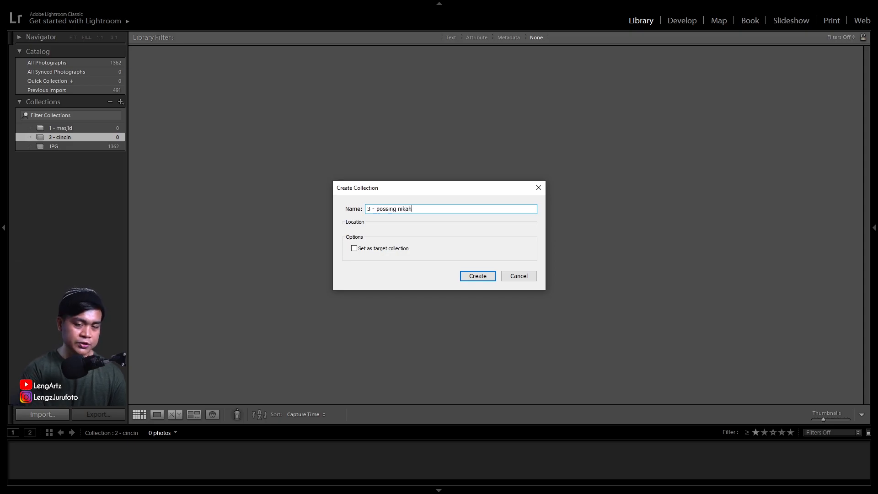
click(478, 277)
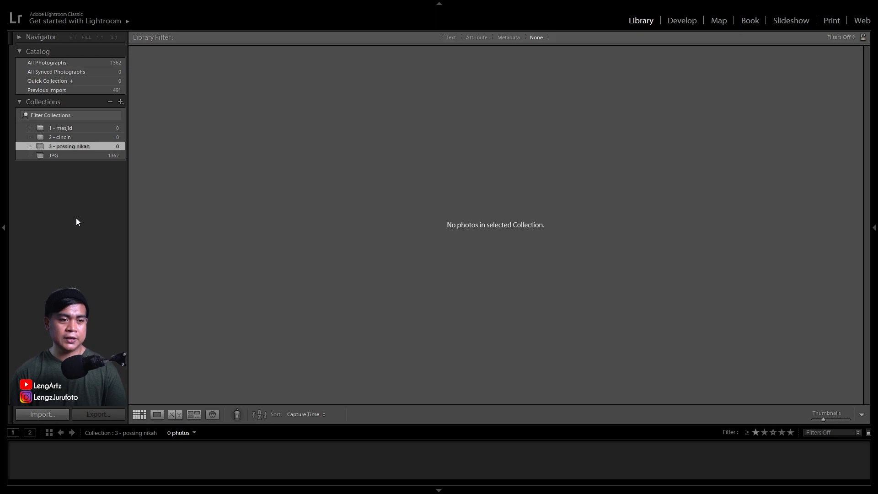
Create an empty collection named 7 - possing 1
click(120, 101)
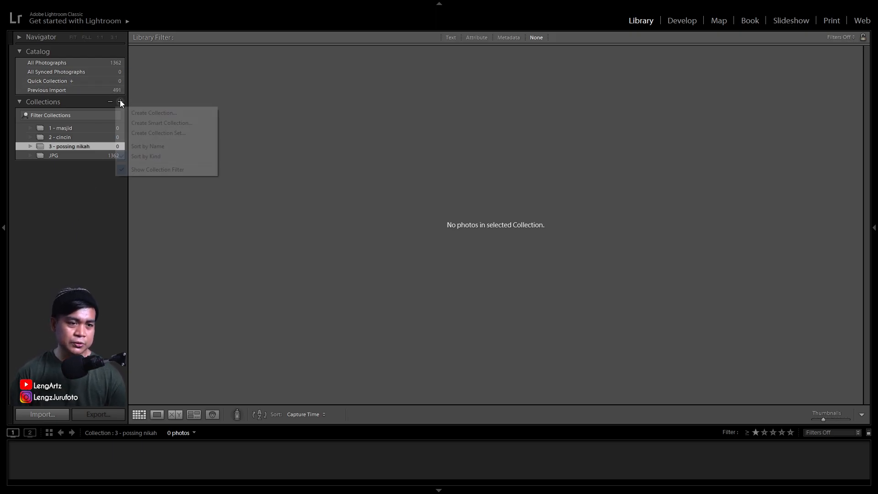
click(147, 112)
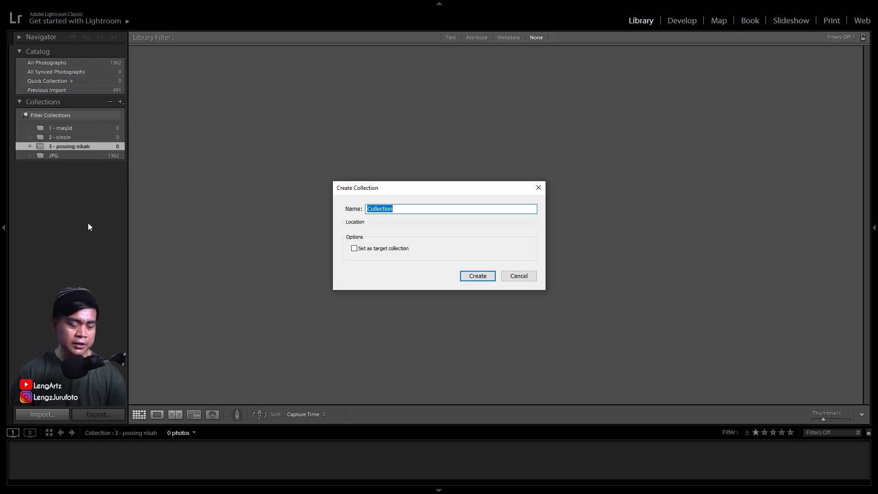
text(7)
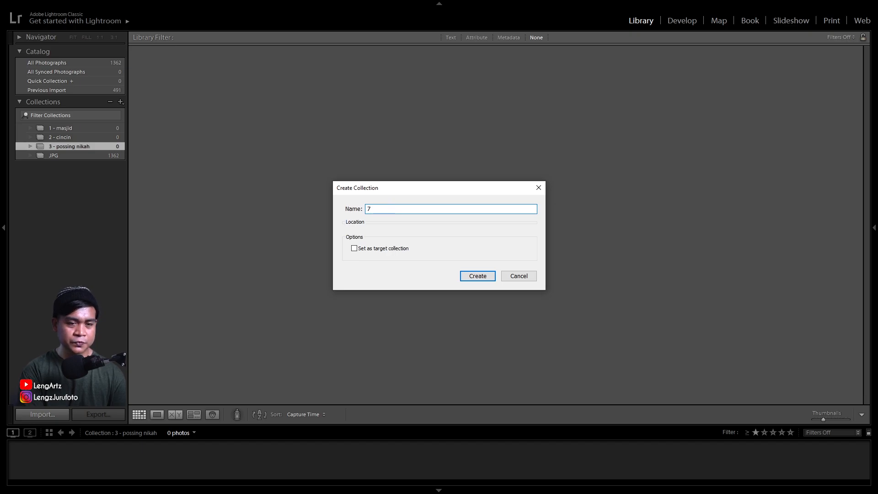
text( - possing sand)
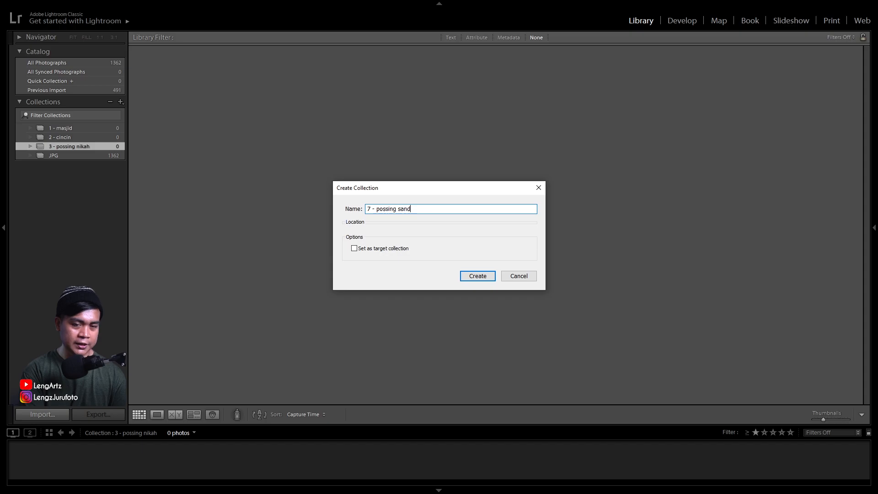
key(BackSpace)
key(BackSpace)
key(BackSpace)
key(BackSpace)
text(1)
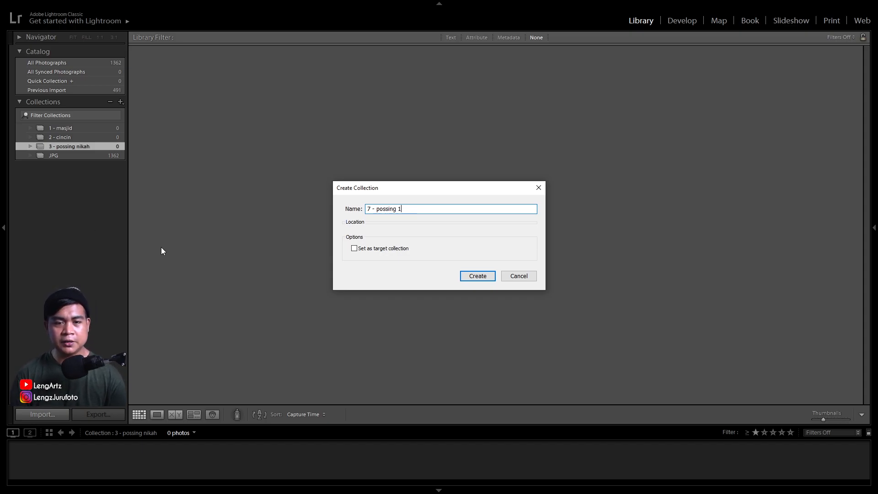
click(478, 277)
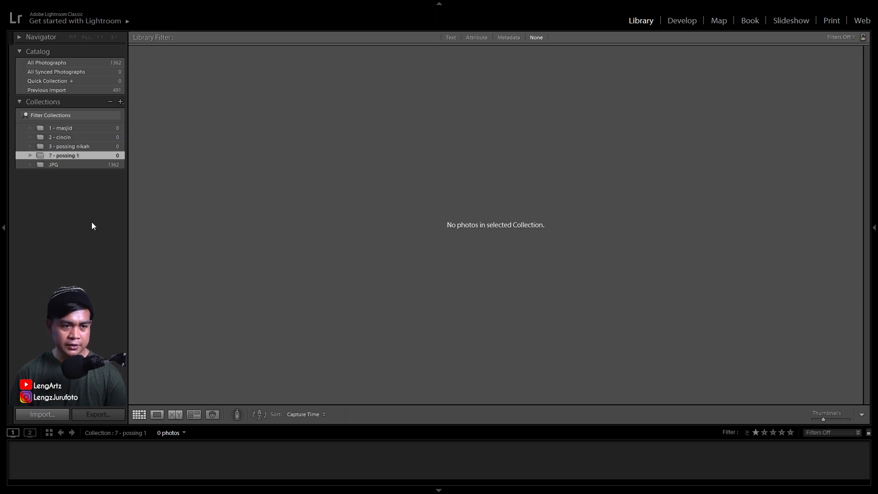
Select the mosque photos 1 through 179 in the JPG collection and add them to the 1 - masjid collection
click(79, 165)
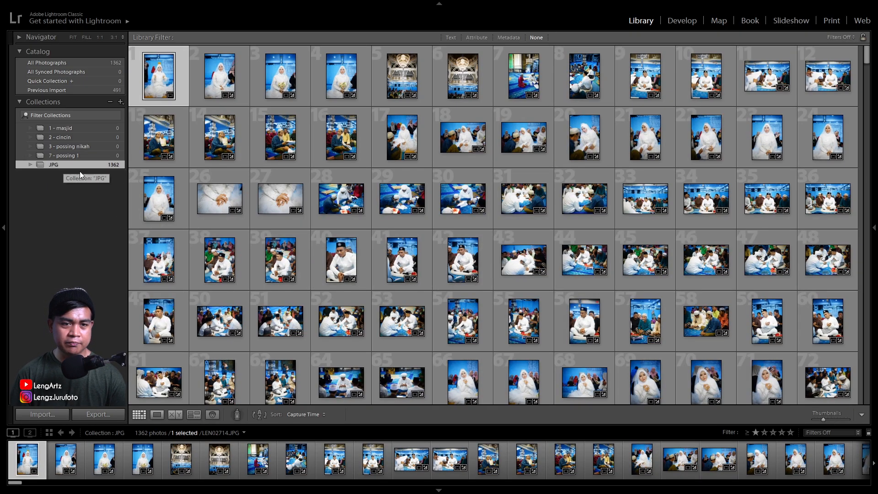
scroll(505, 207, down, 10)
scroll(505, 207, down, 20)
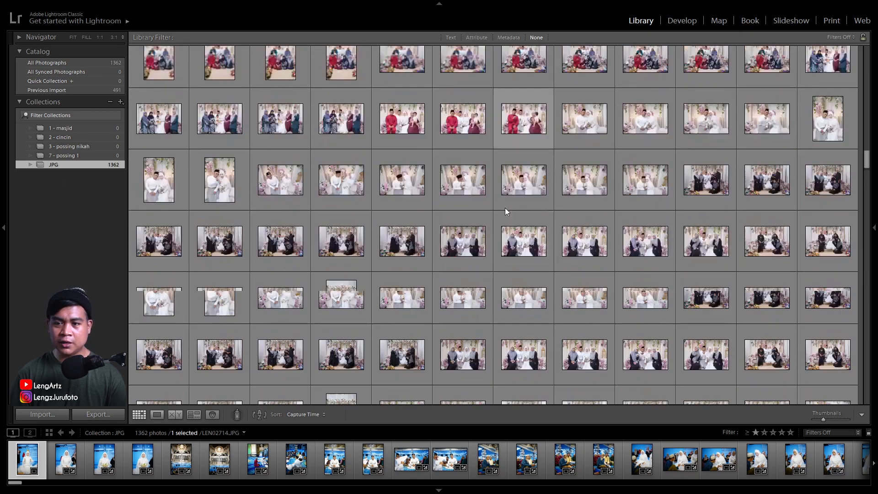
scroll(505, 211, up, 15)
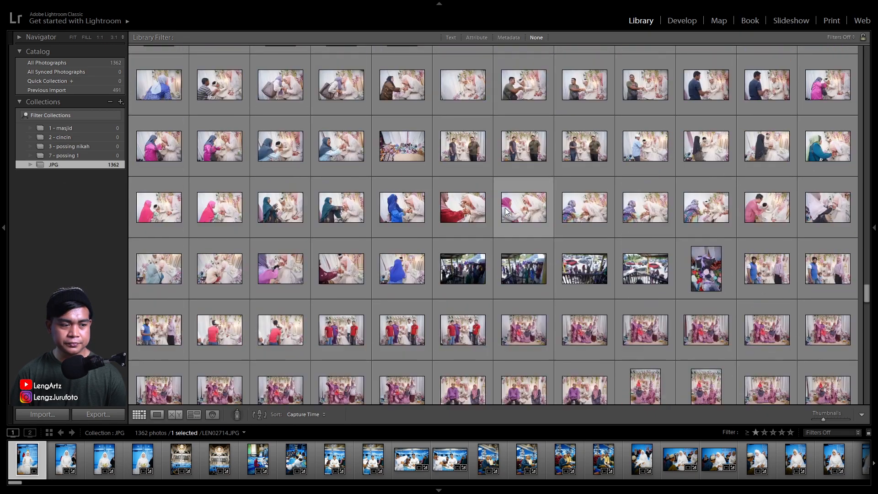
scroll(505, 208, up, 12)
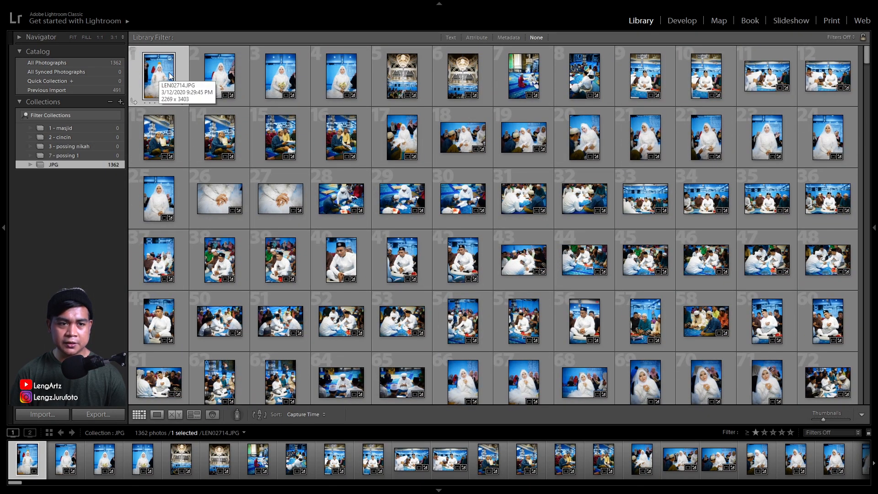
scroll(400, 249, down, 6)
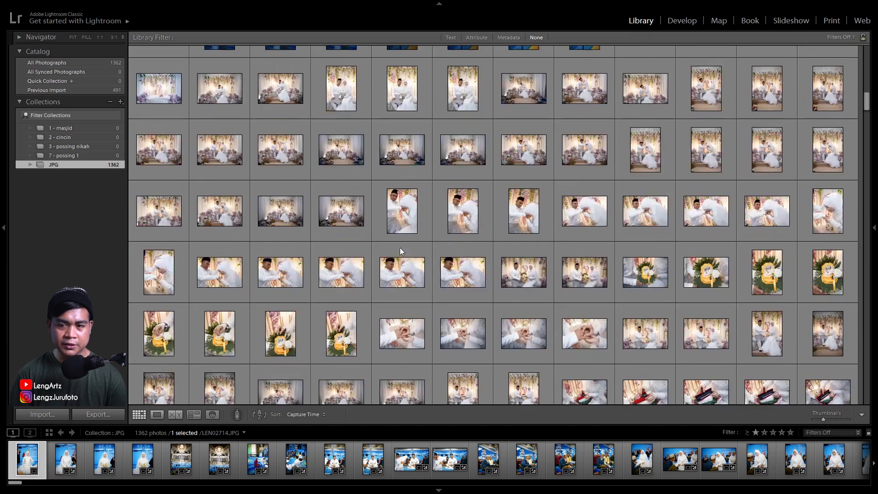
scroll(400, 248, down, 4)
scroll(400, 248, up, 4)
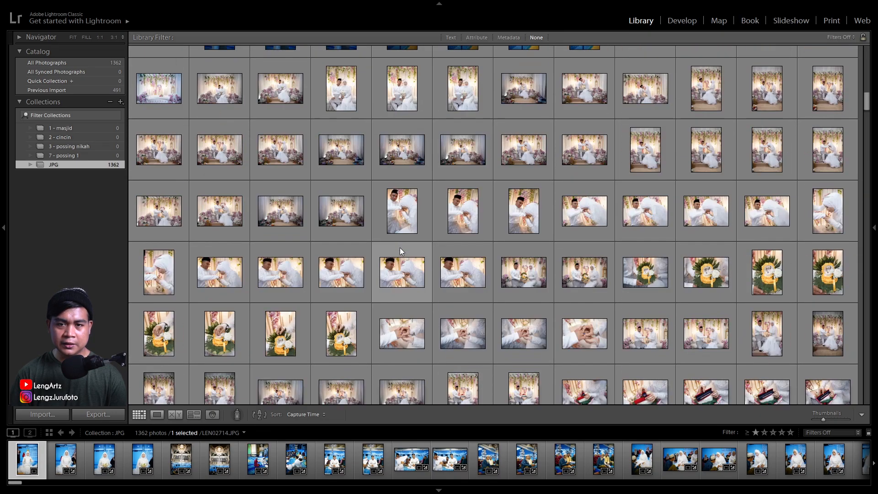
scroll(400, 248, up, 3)
shift+click(761, 256)
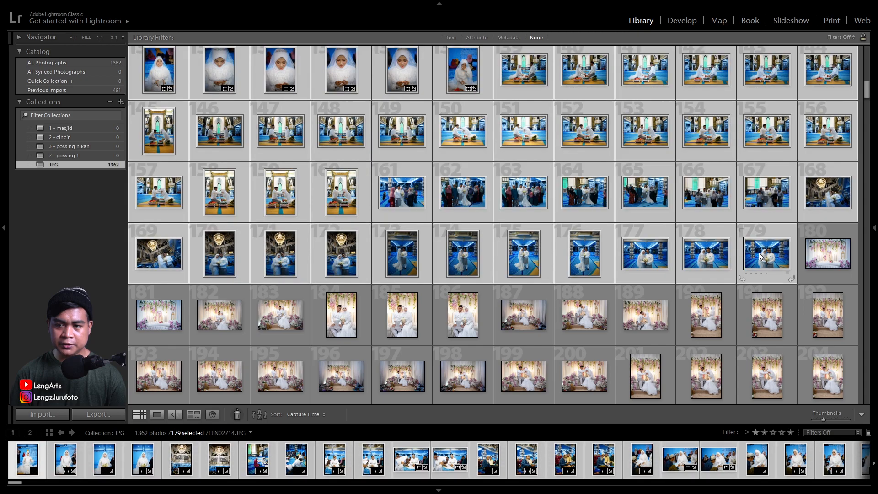
drag(159, 131, 70, 129)
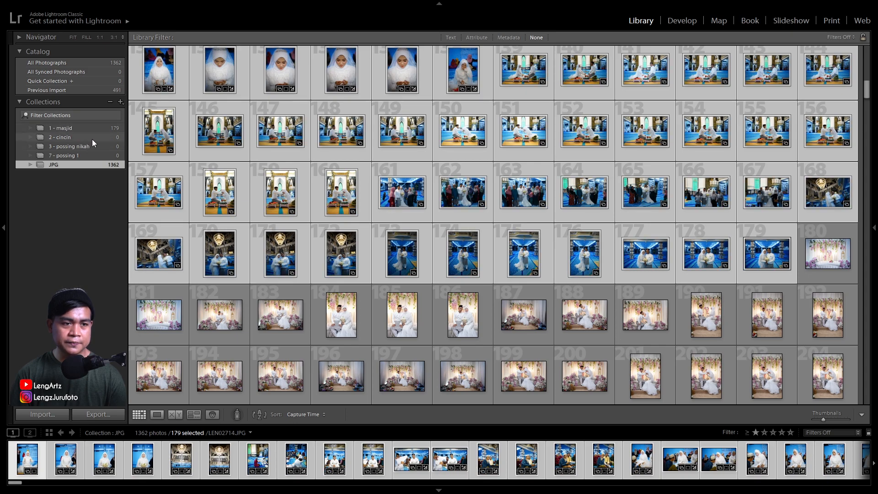
Remove the selected mosque photos from the JPG collection and check the 1 - masjid collection before reopening JPG
right_click(208, 113)
click(252, 422)
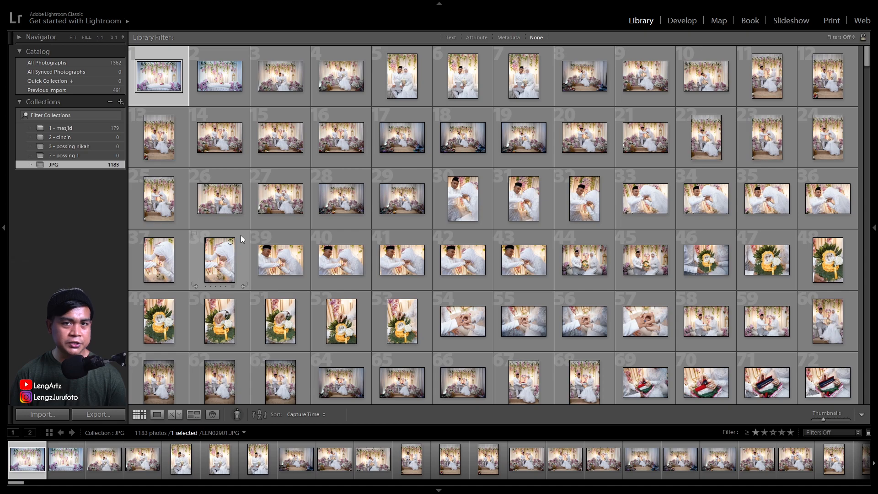
click(73, 128)
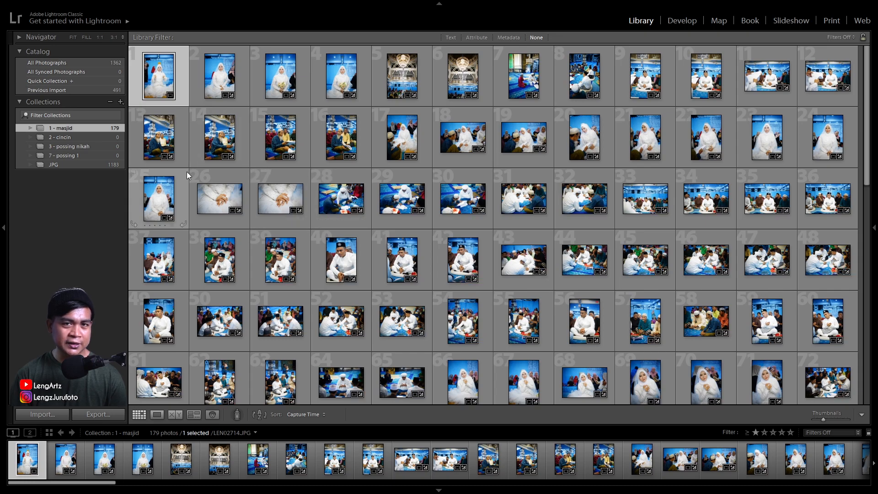
click(54, 165)
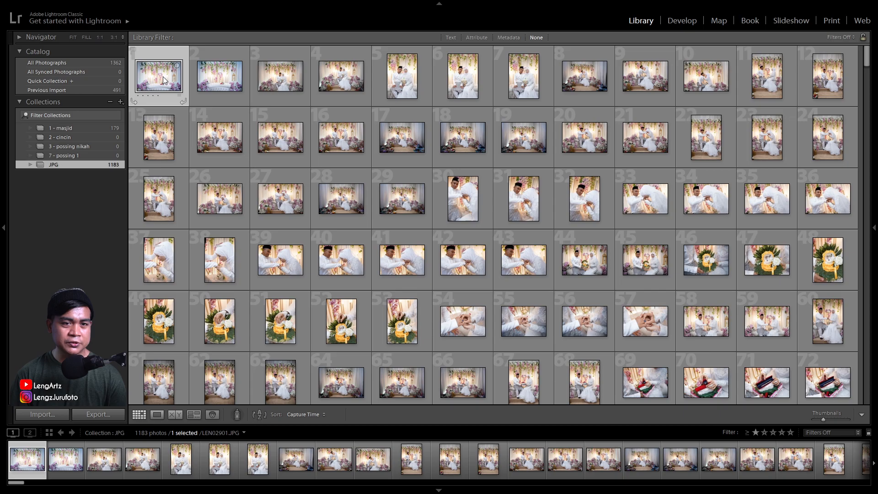
Add photos 1 through 116 of the JPG collection to the 2 - cincin collection and remove them from JPG
scroll(475, 297, down, 4)
scroll(474, 298, down, 15)
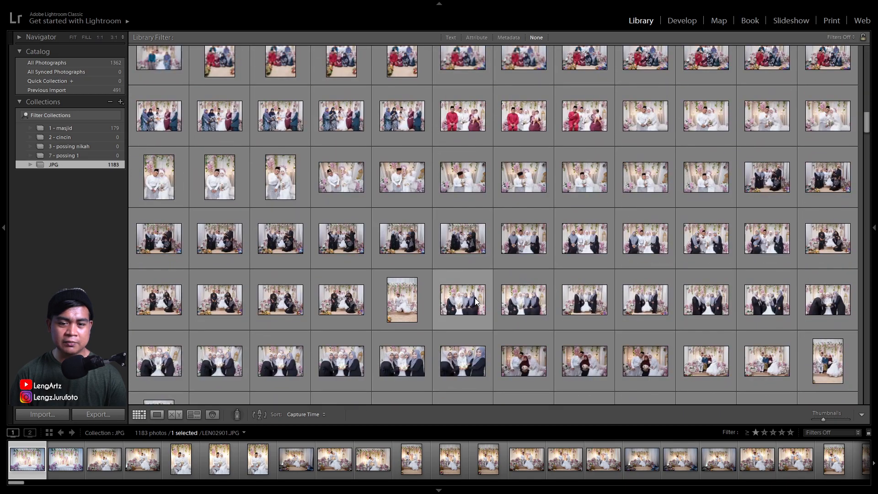
scroll(475, 297, up, 4)
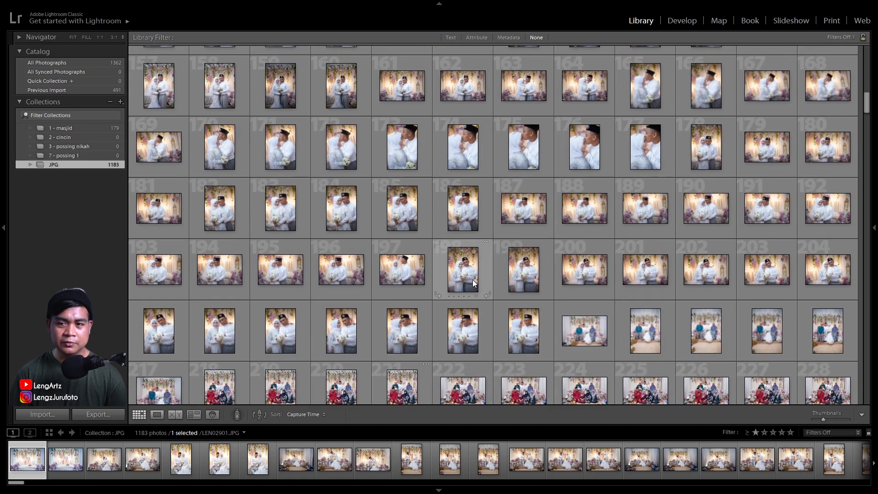
scroll(473, 279, up, 4)
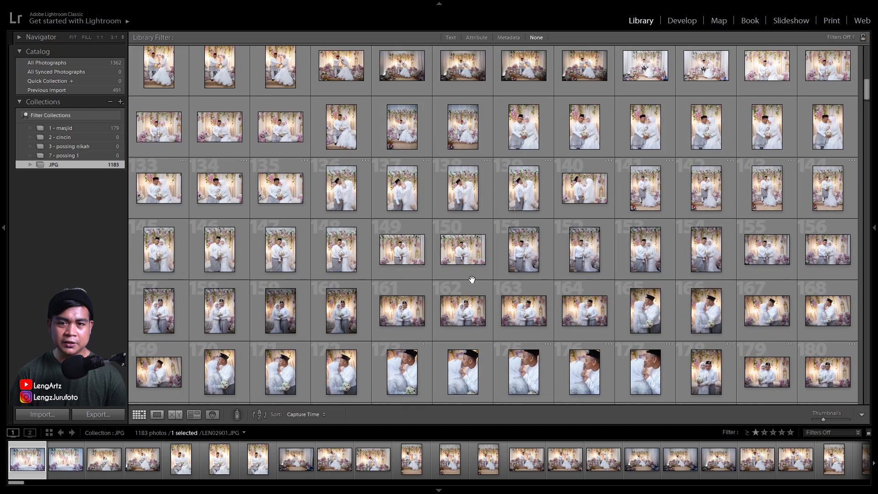
scroll(472, 279, up, 2)
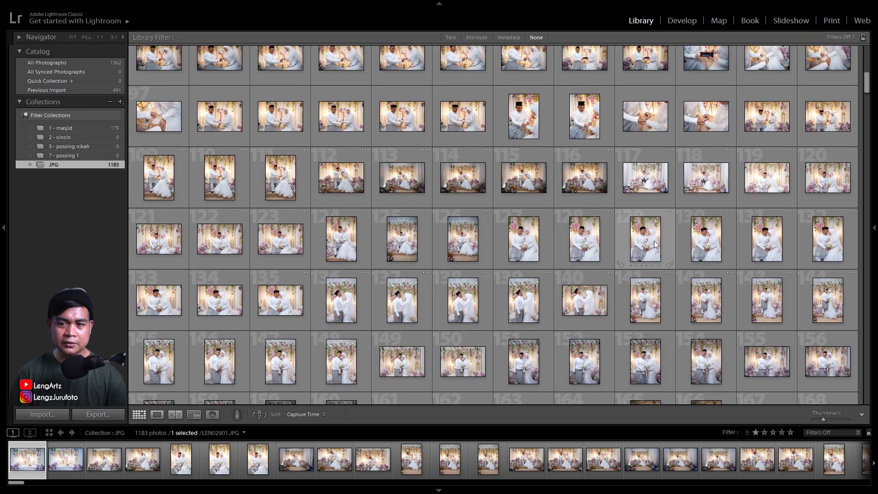
shift+click(582, 176)
drag(163, 117, 75, 141)
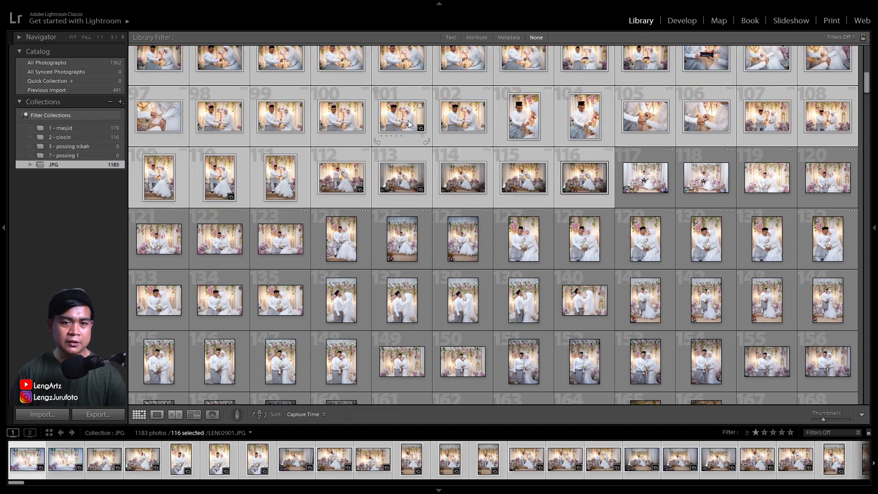
right_click(408, 120)
click(455, 436)
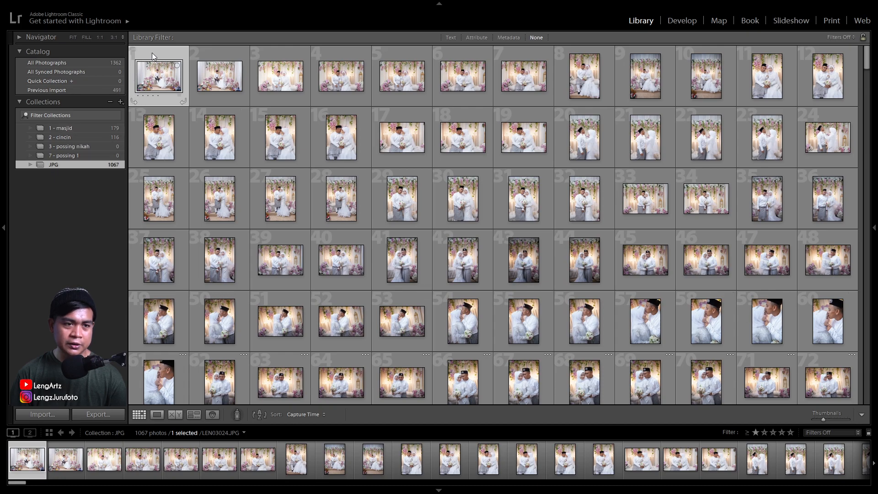
Add couple photos 1 through 95 of the JPG collection to 3 - possing nikah and remove them from JPG
scroll(435, 289, down, 2)
scroll(437, 290, down, 2)
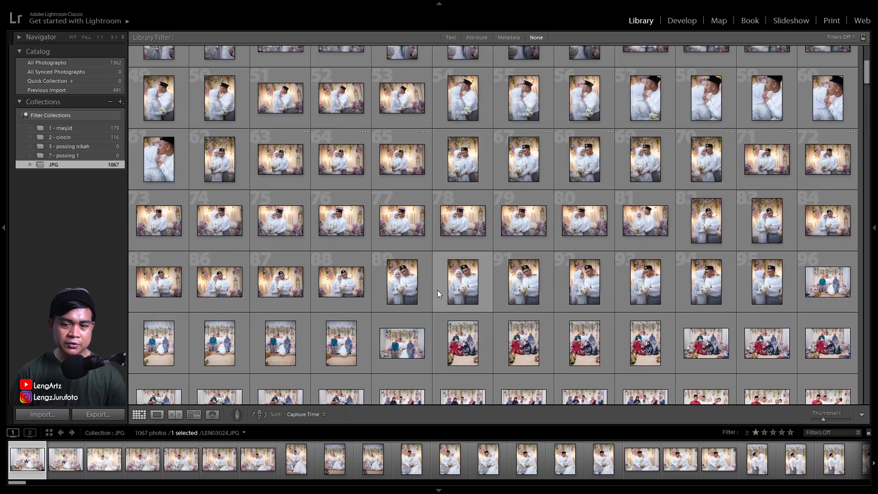
shift+click(771, 284)
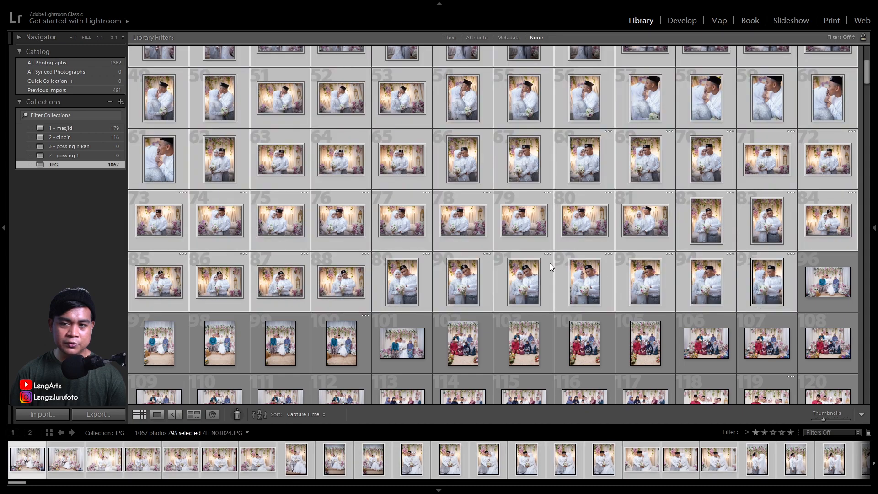
drag(151, 149, 73, 145)
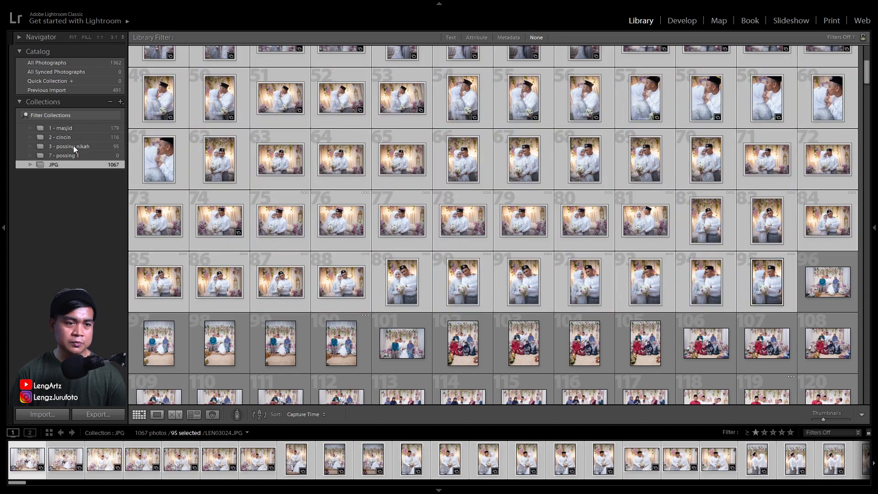
right_click(216, 157)
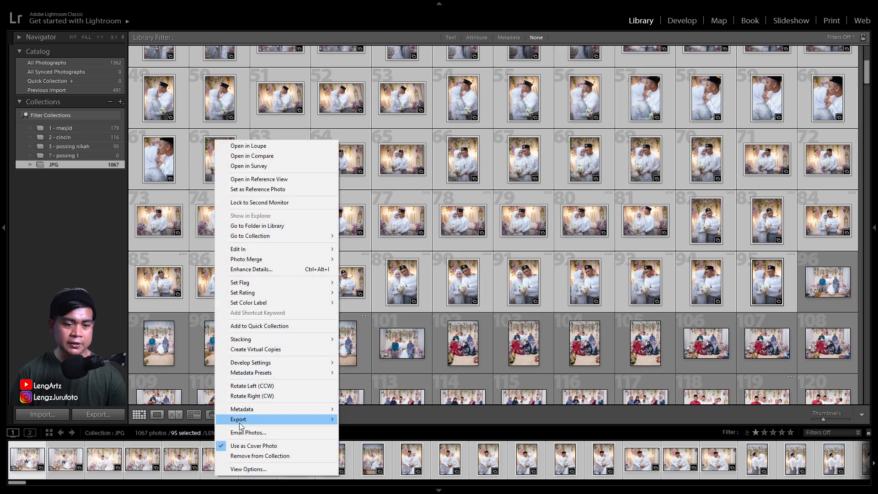
click(246, 457)
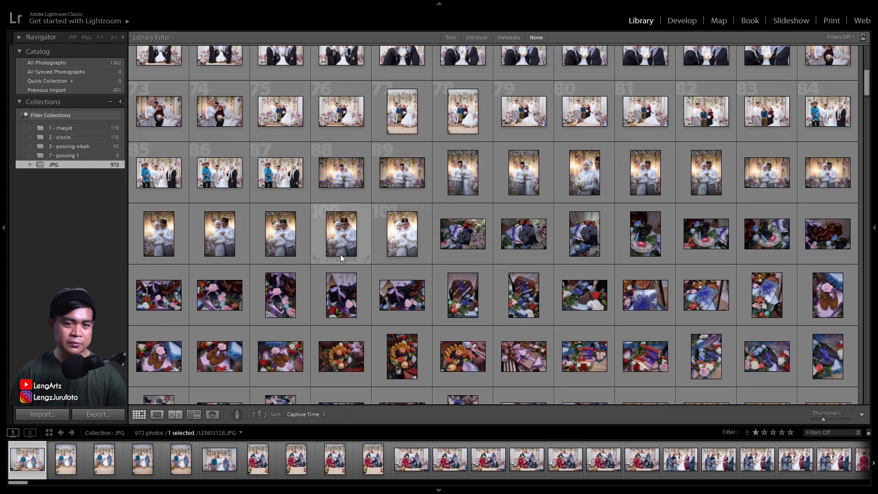
Add bride photos 159 through 231 of the JPG collection to 7 - possing 1 and remove them from JPG
scroll(340, 251, down, 10)
scroll(340, 252, up, 10)
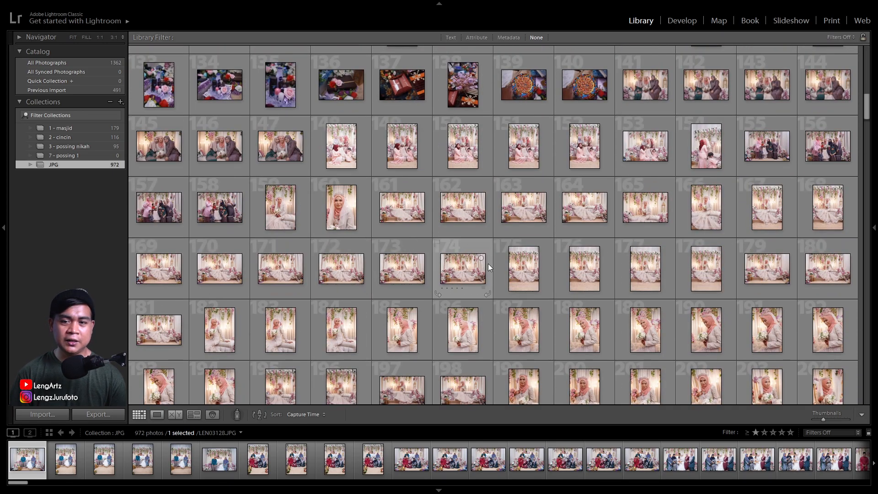
click(280, 207)
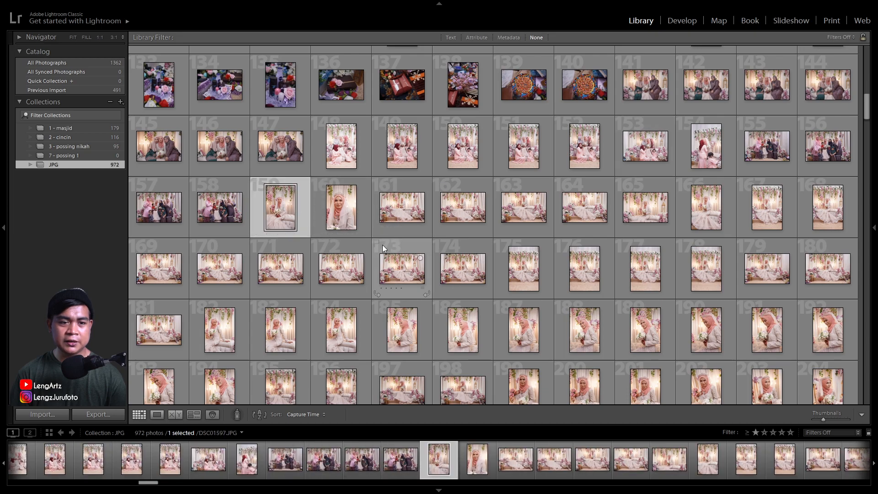
scroll(401, 262, down, 5)
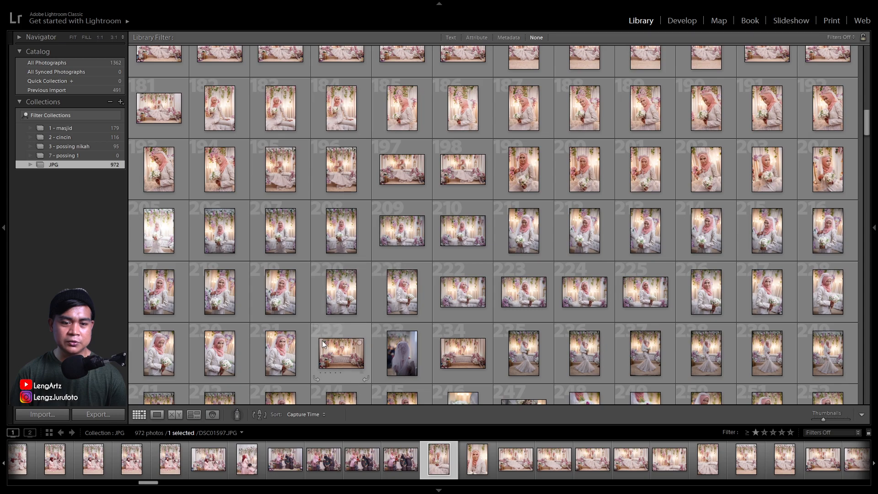
shift+click(289, 361)
drag(168, 171, 78, 155)
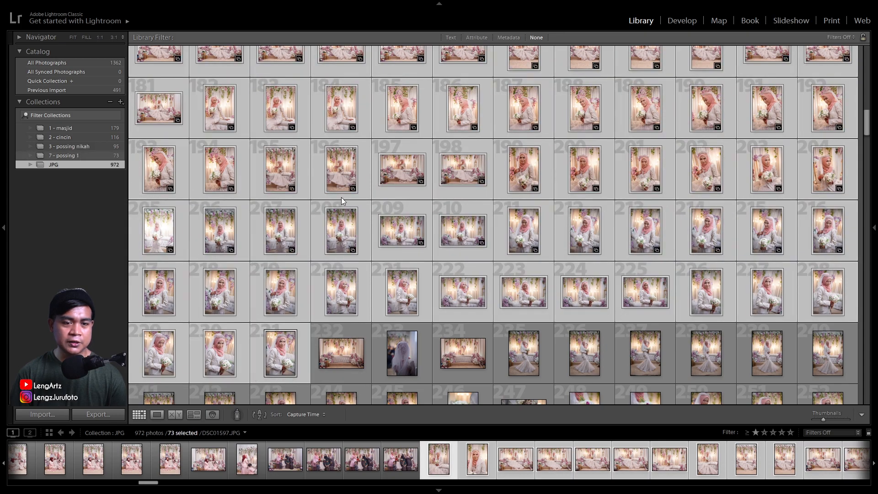
right_click(341, 235)
click(392, 456)
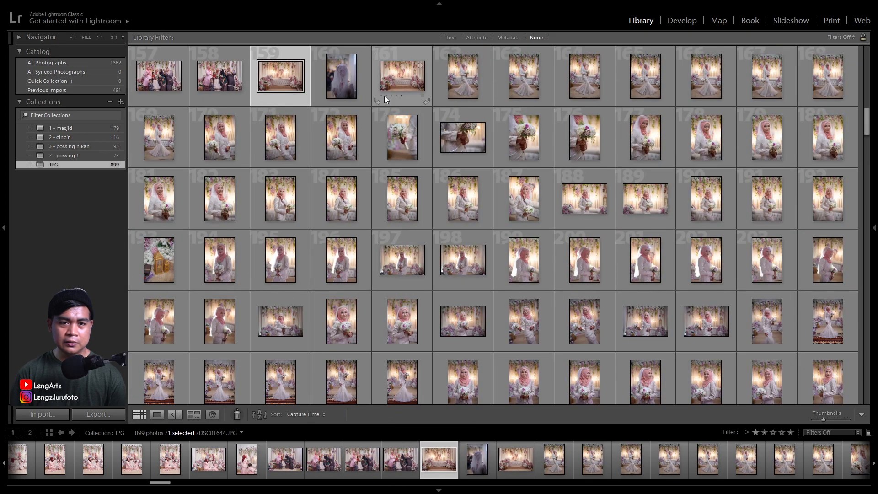
Add the remaining bride photos, 162 through 321 of the JPG collection, to 7 - possing 1 and remove them from JPG
click(462, 71)
scroll(463, 194, down, 8)
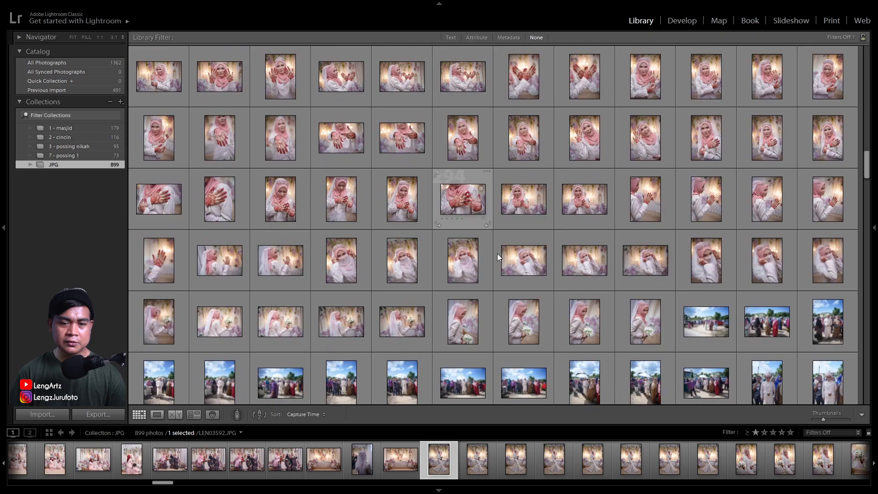
shift+click(636, 322)
drag(158, 145, 74, 156)
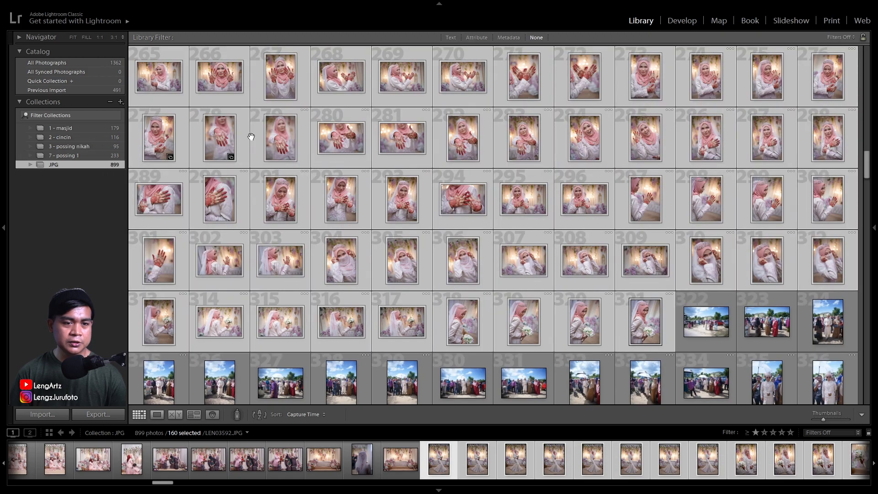
right_click(287, 129)
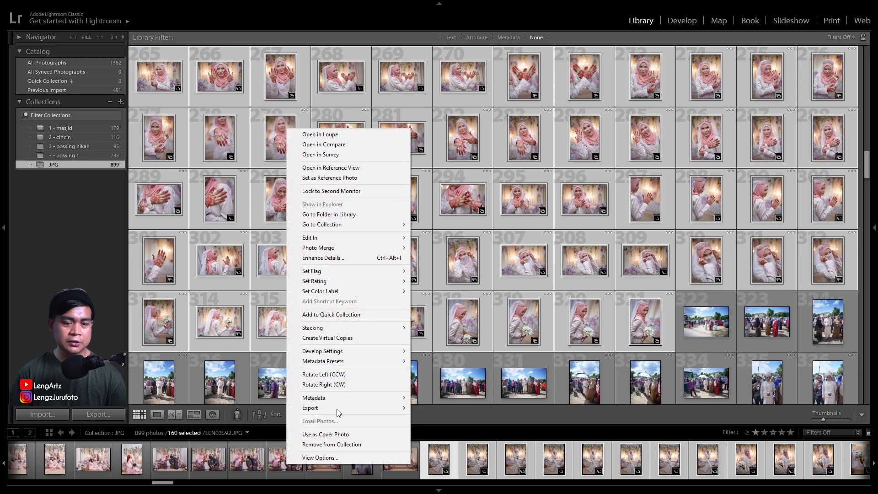
click(335, 445)
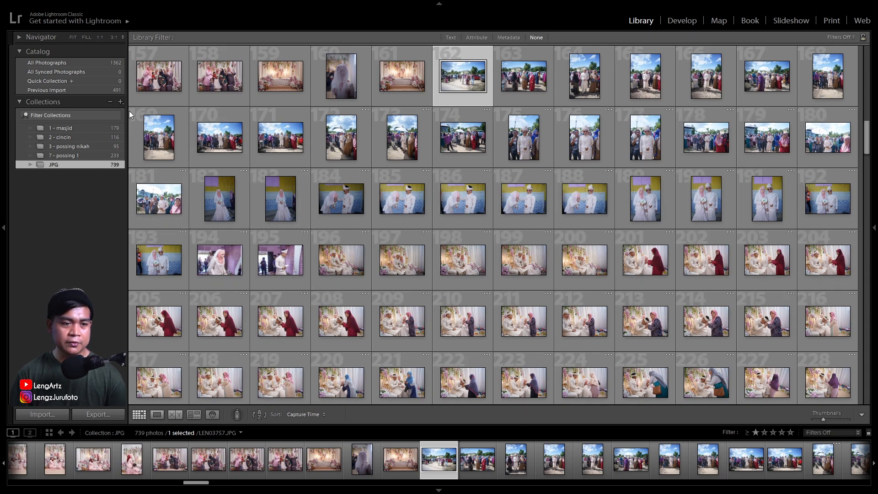
Create a collection named 8 - possing 2 and remove the automatically included outdoor photo from it
click(120, 102)
click(146, 113)
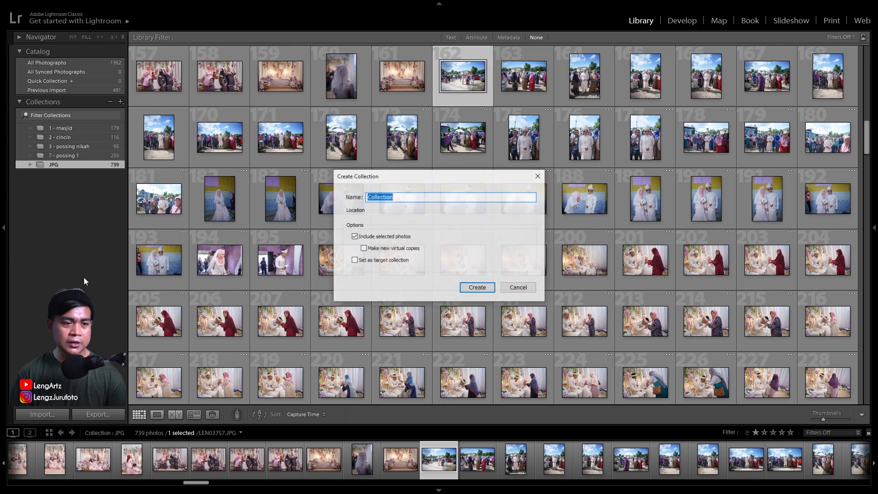
text(8)
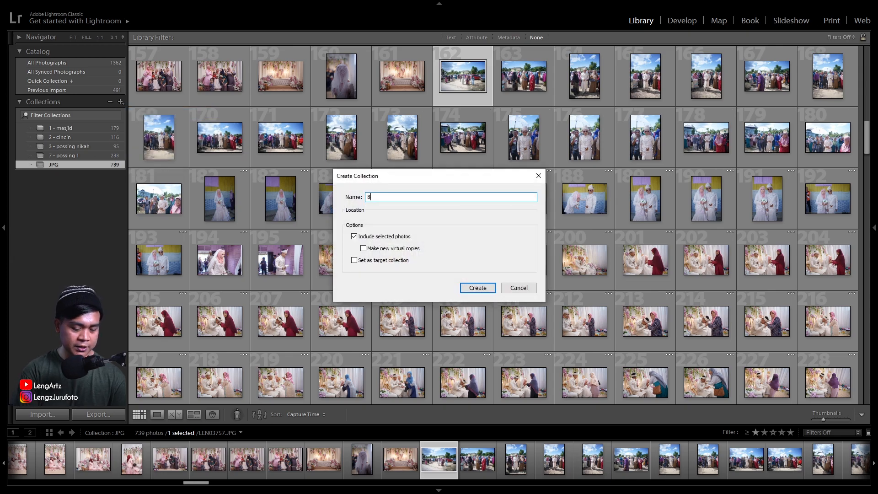
text( - posing)
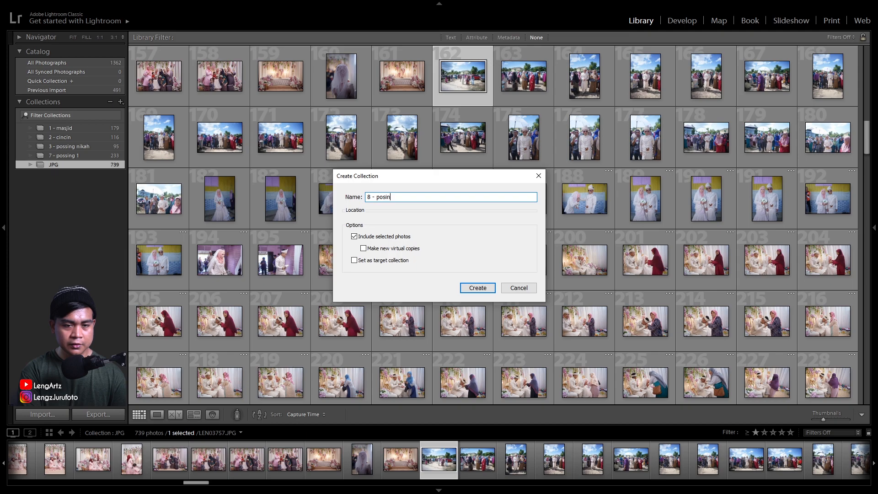
key(BackSpace)
key(BackSpace)
key(BackSpace)
text(sing 2)
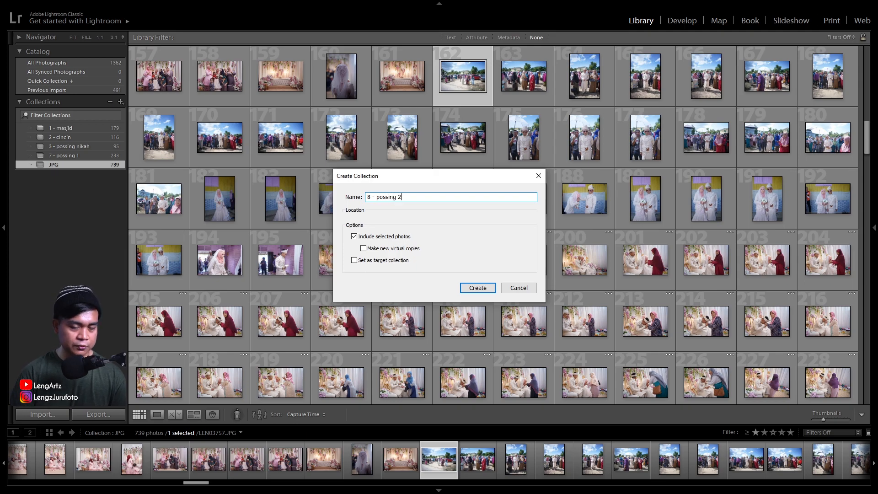
click(476, 288)
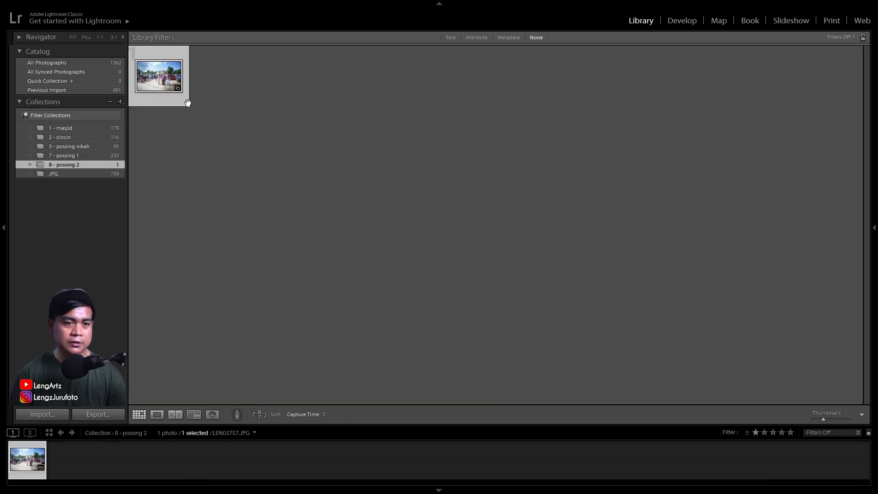
right_click(168, 77)
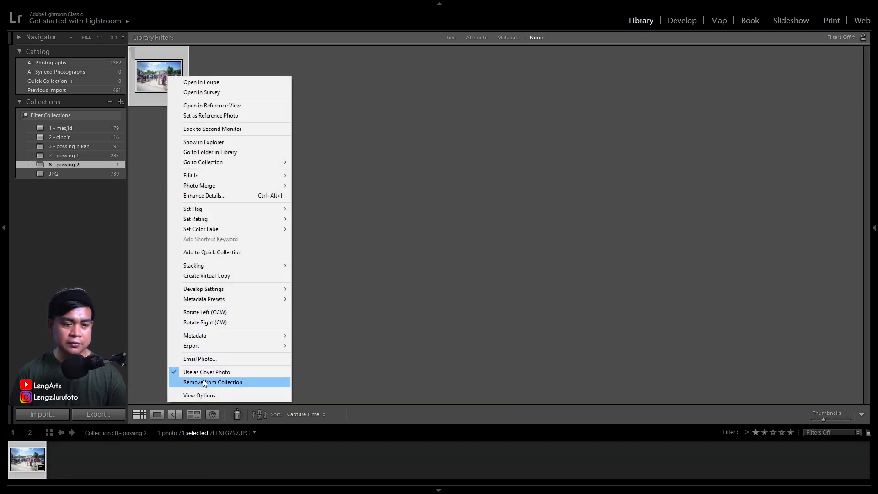
click(204, 382)
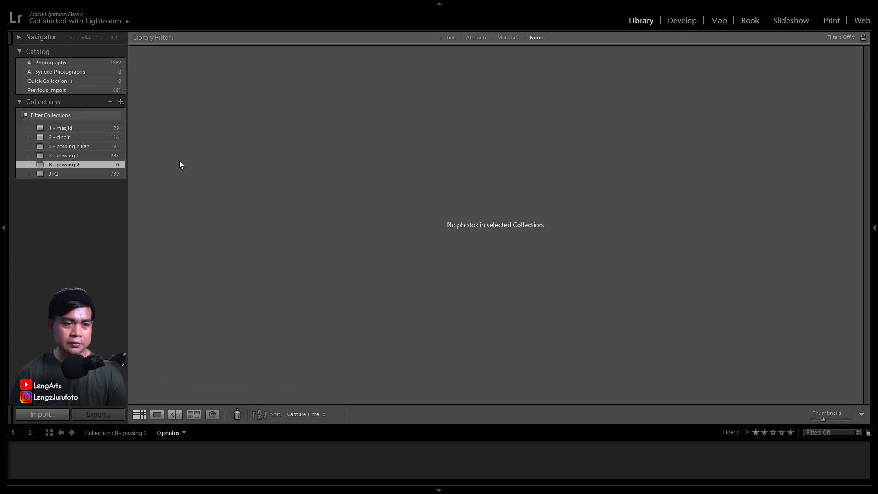
Add couple photos 434 through 453 of the JPG collection to 8 - possing 2 and remove them from JPG
click(60, 174)
scroll(394, 225, down, 15)
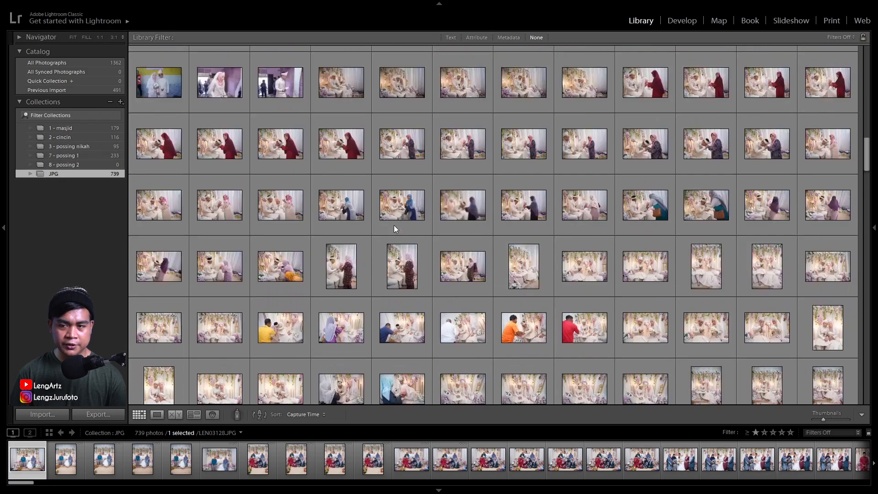
scroll(394, 225, down, 5)
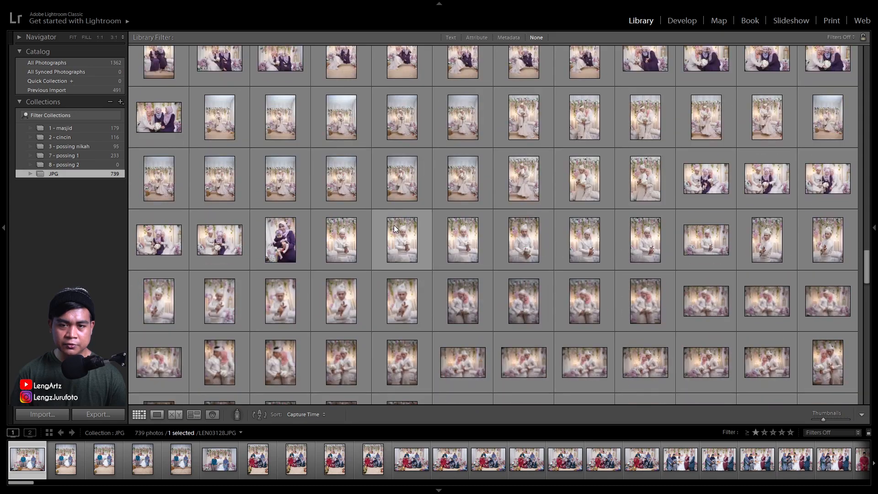
scroll(394, 226, up, 3)
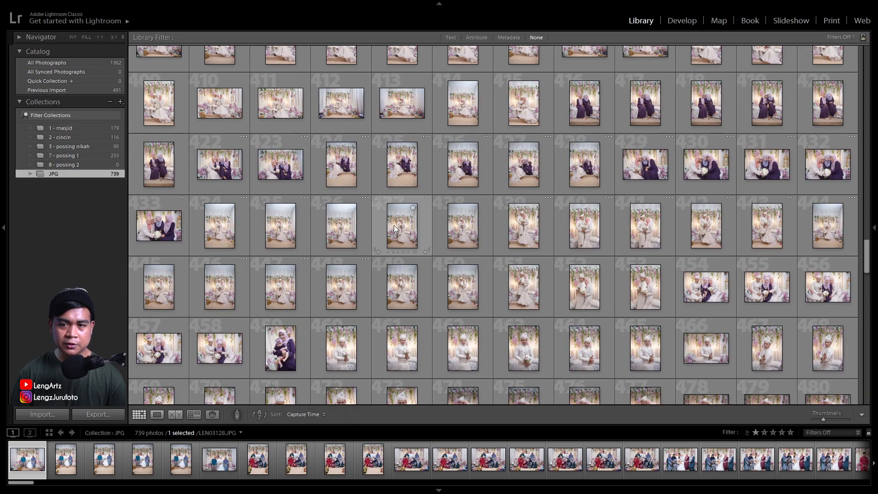
click(220, 232)
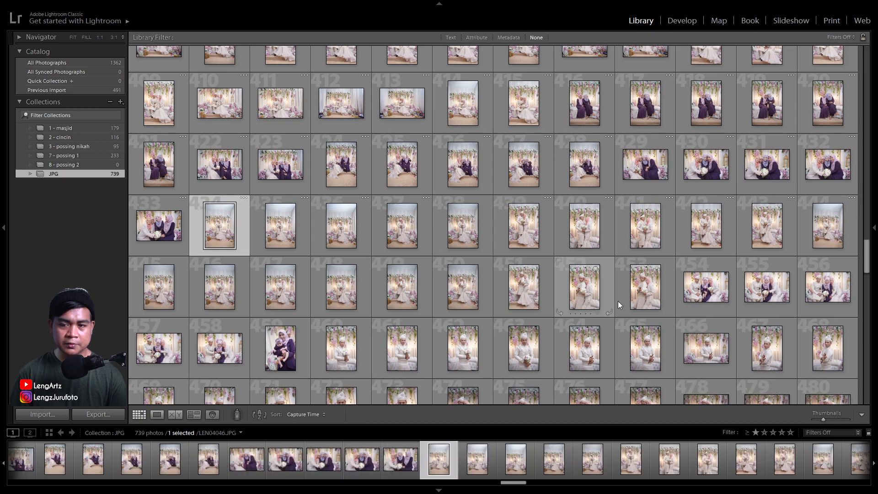
shift+click(646, 291)
drag(625, 289, 78, 164)
right_click(244, 226)
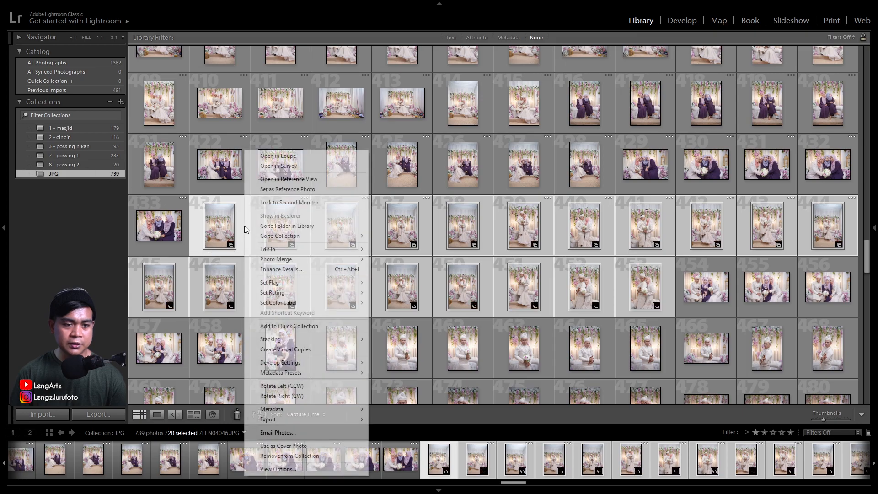
click(292, 456)
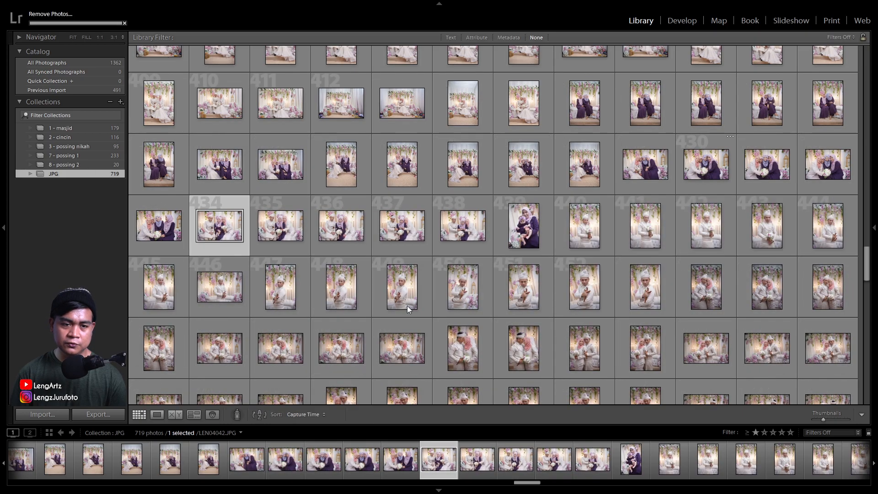
Add couple photos 440 through 629 of the JPG collection to 8 - possing 2 and remove them from JPG
click(584, 231)
scroll(559, 293, down, 5)
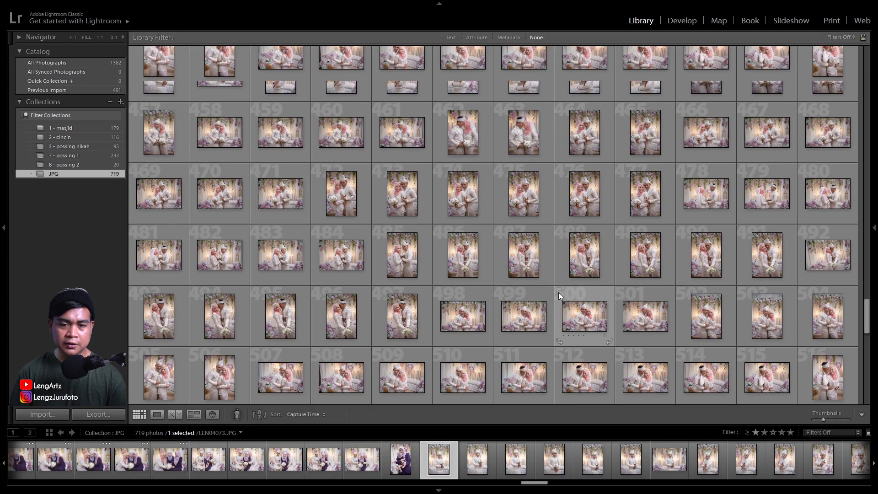
scroll(559, 293, down, 5)
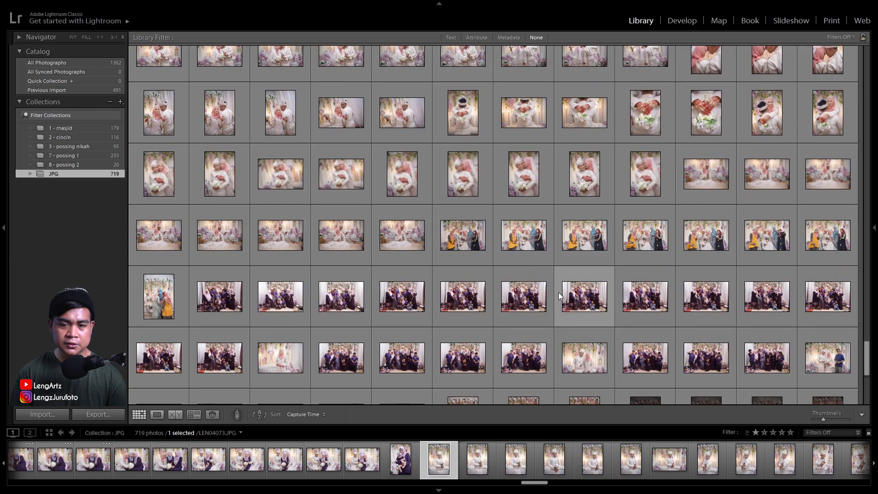
shift+click(401, 236)
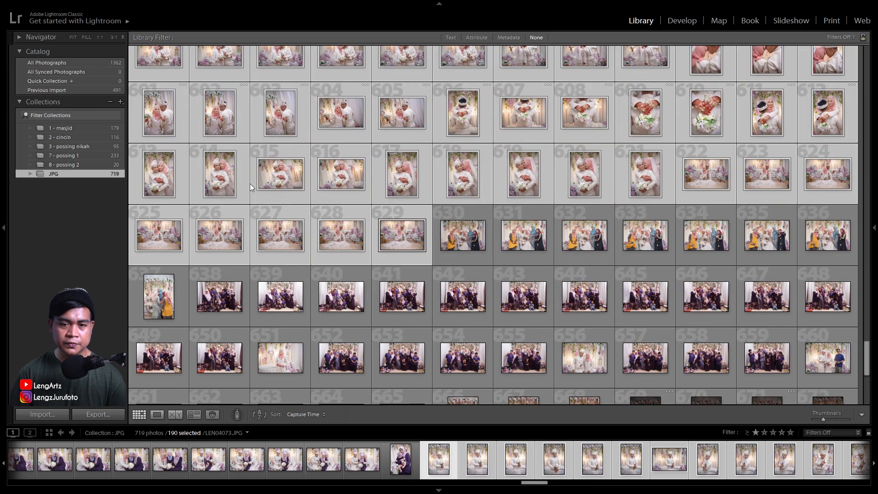
drag(154, 113, 77, 163)
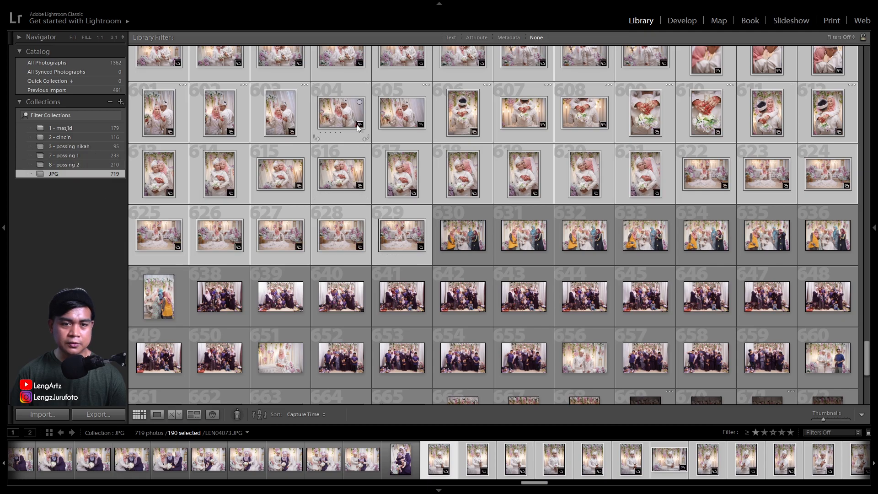
right_click(358, 123)
click(402, 437)
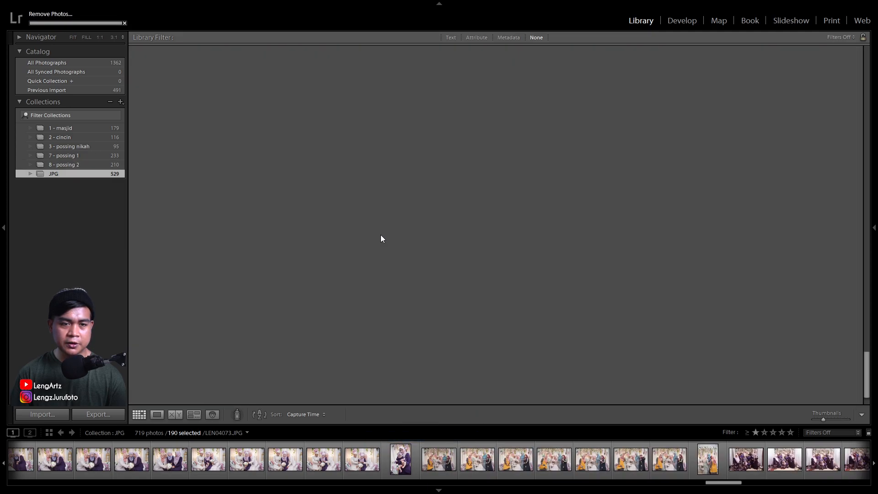
Look through the photos left in the JPG collection and compare it with the All Photographs catalog
scroll(237, 184, down, 5)
scroll(236, 184, up, 10)
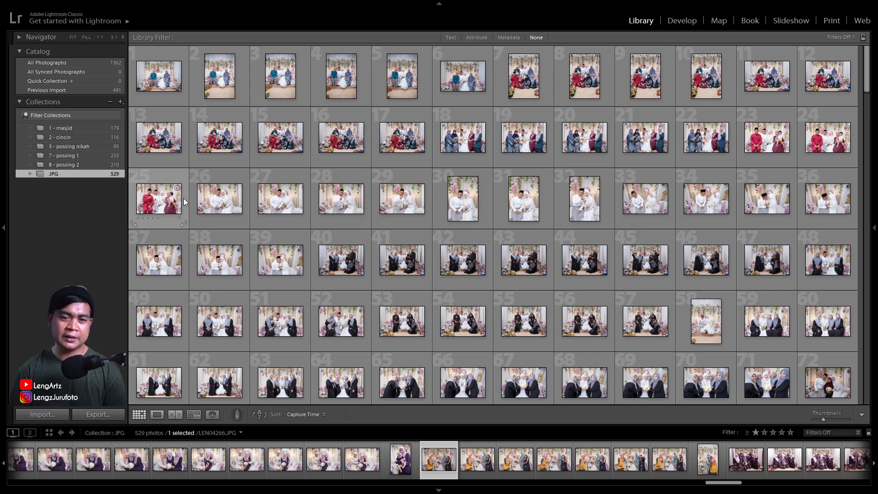
click(283, 140)
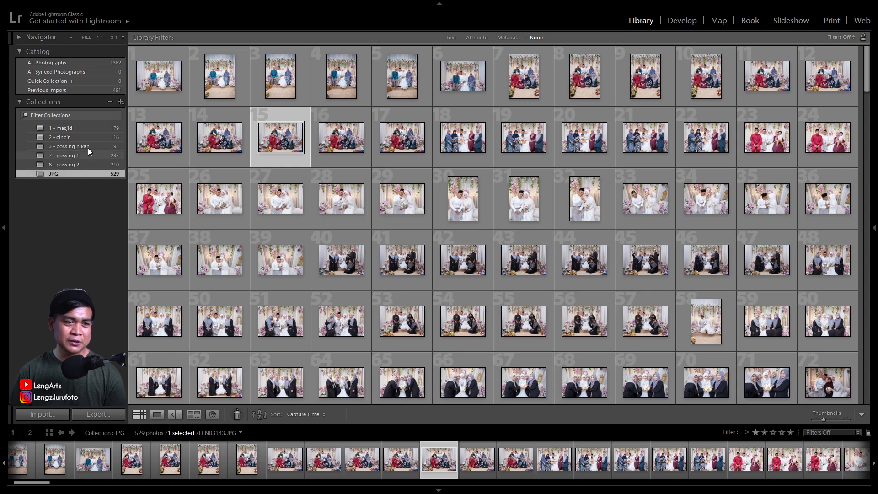
click(121, 103)
click(69, 176)
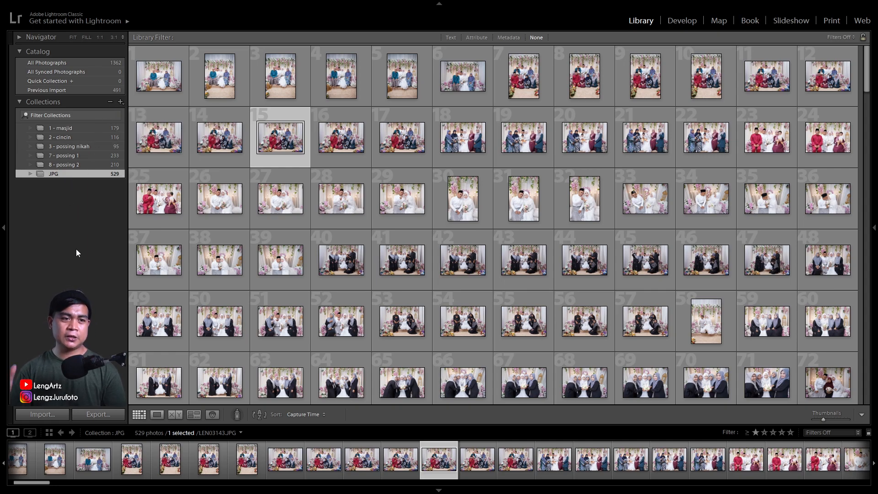
click(73, 63)
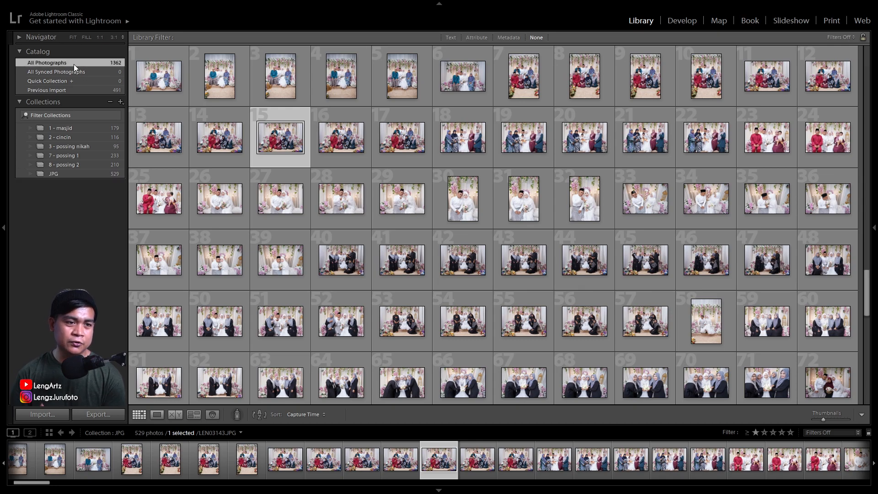
click(72, 173)
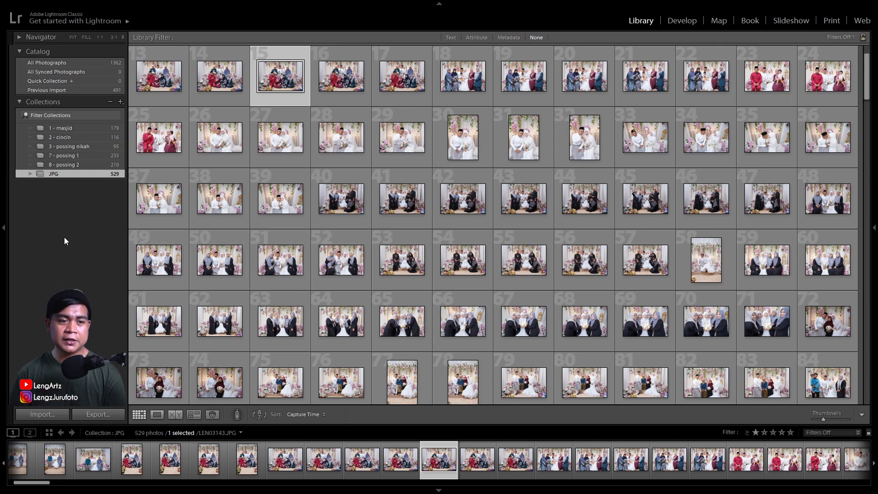
Review the photos sorted into the 1 - masjid and 2 - cincin collections
click(70, 128)
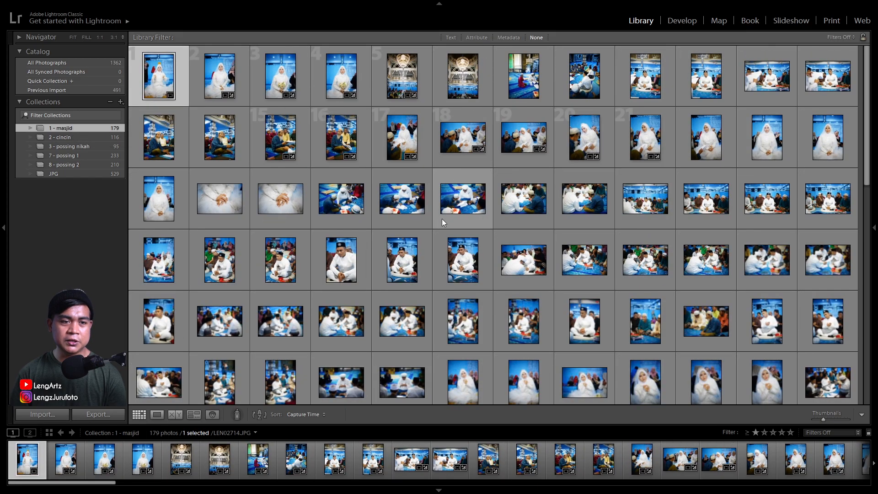
scroll(430, 223, down, 5)
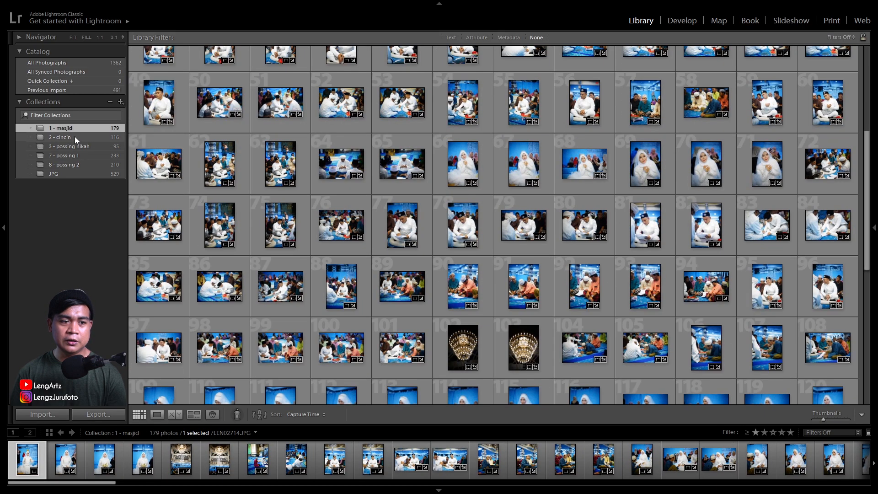
click(75, 137)
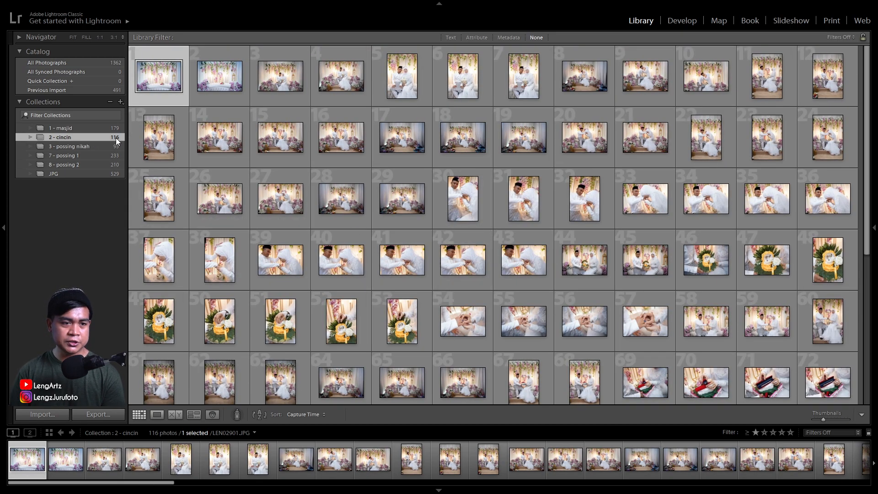
click(398, 202)
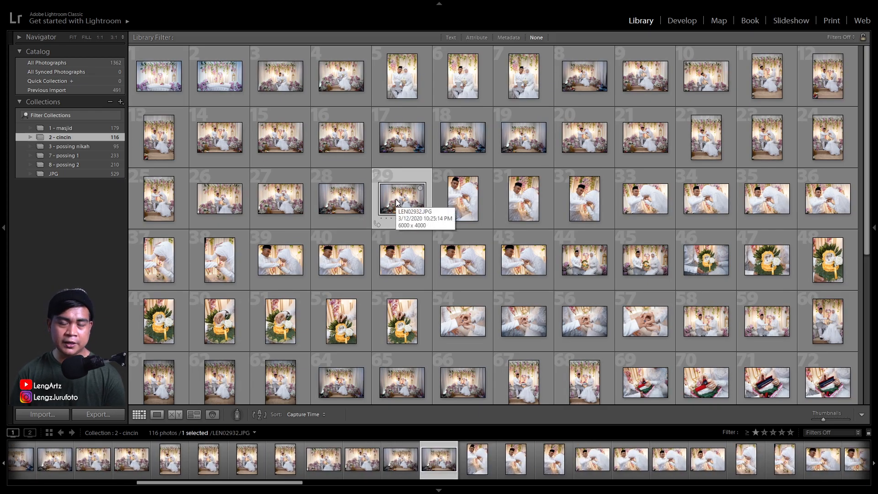
scroll(396, 202, down, 5)
scroll(396, 202, up, 4)
scroll(458, 238, down, 4)
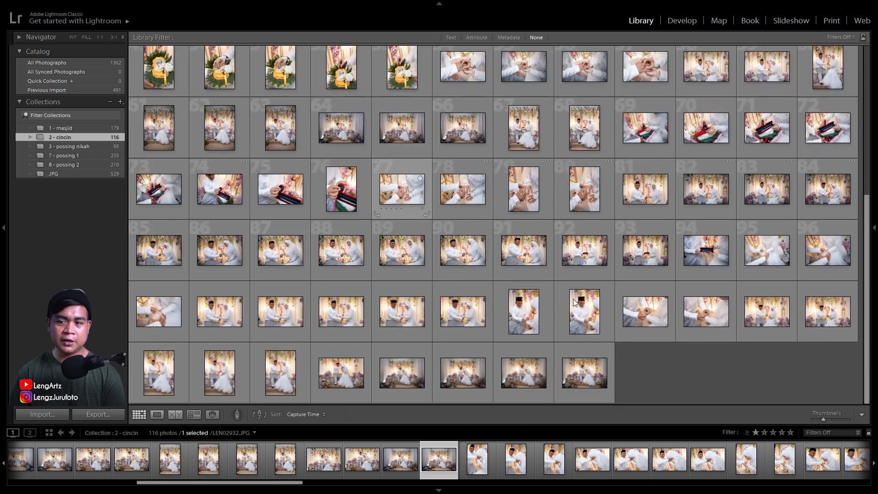
click(682, 370)
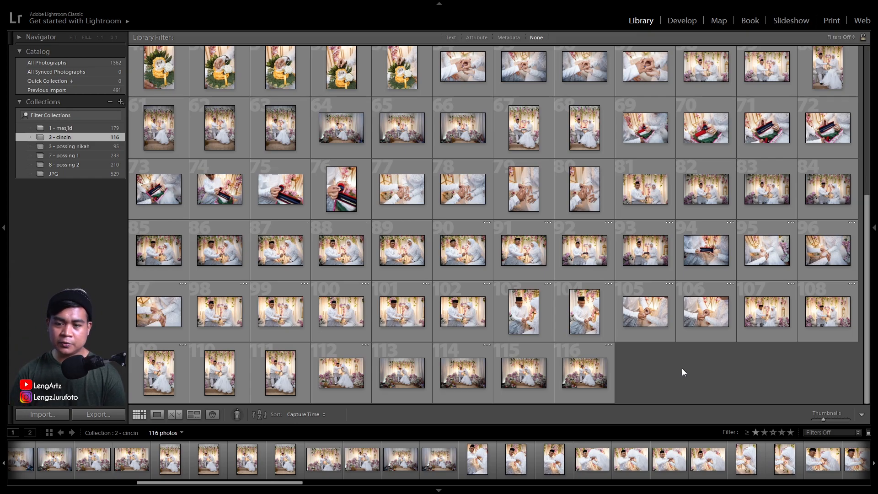
Enlarge the 2 - cincin grid thumbnails to four per row and hide the module picker
drag(823, 418, 839, 420)
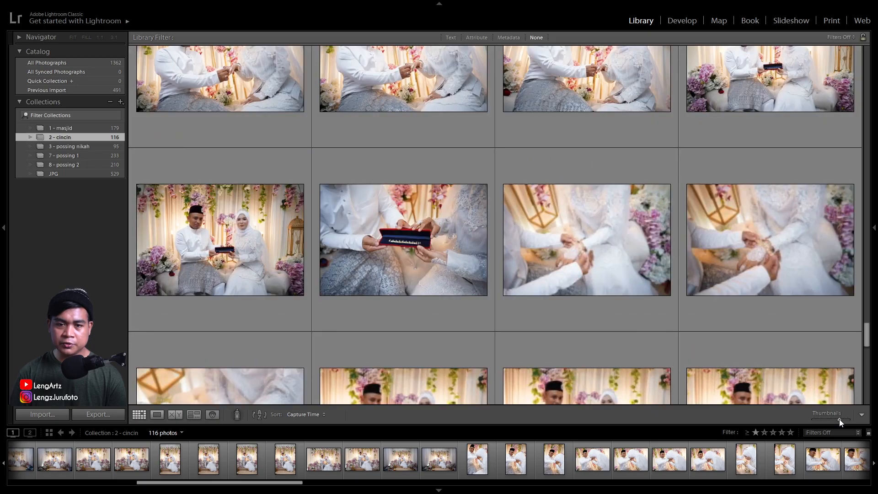
scroll(486, 220, down, 3)
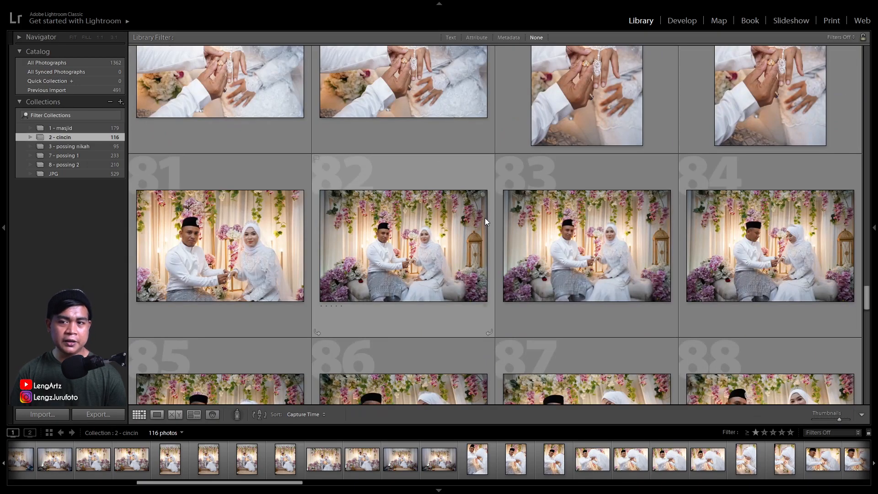
click(452, 3)
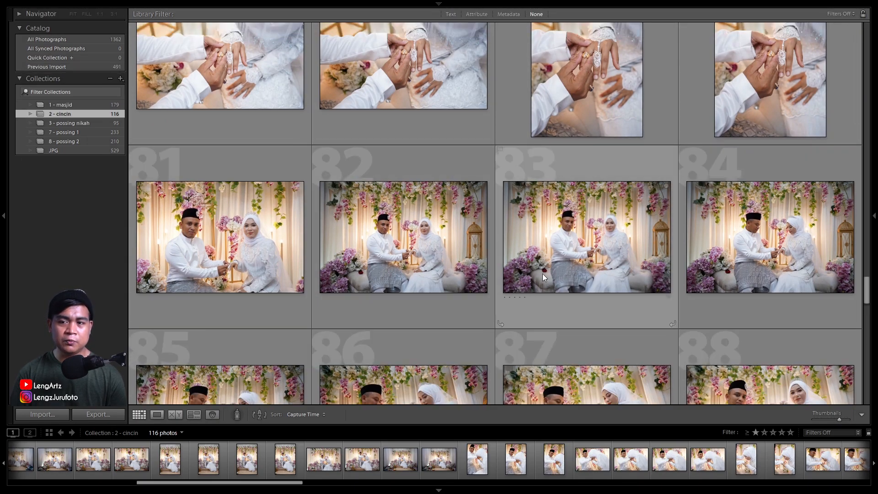
scroll(617, 324, up, 5)
scroll(616, 324, up, 10)
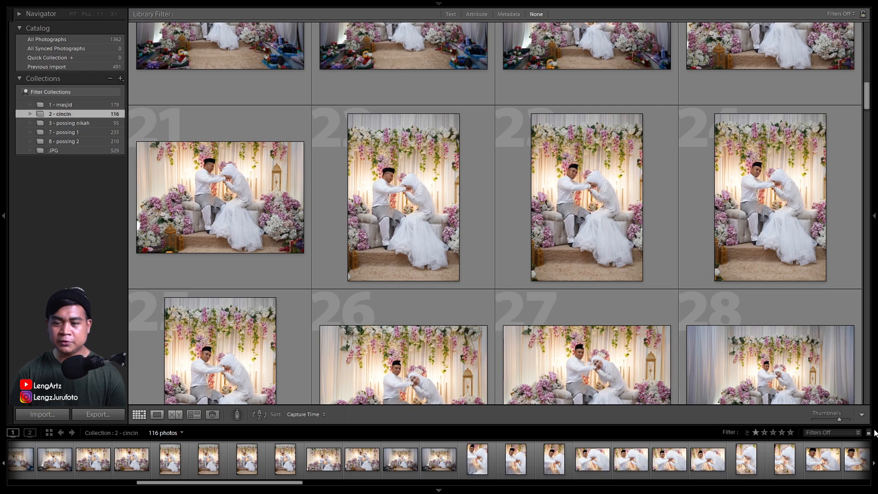
drag(838, 419, 840, 421)
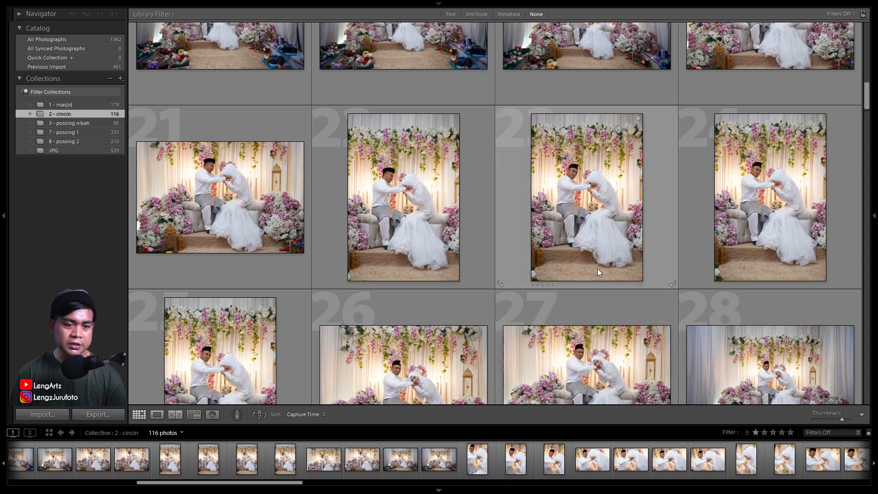
Give couple photos 6 and 14 of the 2 - cincin collection a one-star rating
click(573, 194)
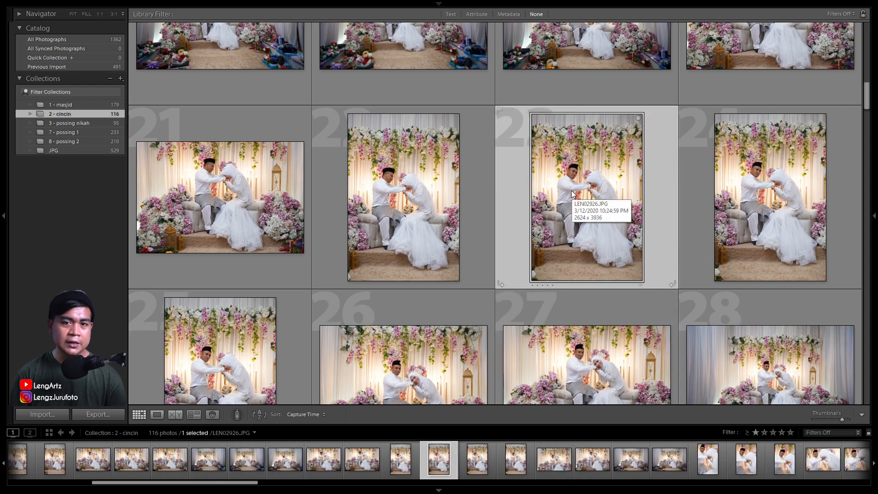
scroll(572, 192, down, 3)
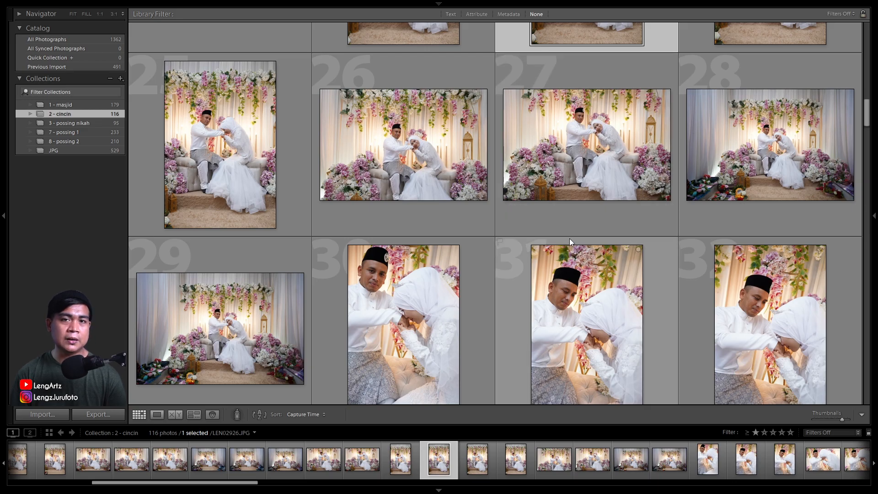
scroll(570, 236, up, 15)
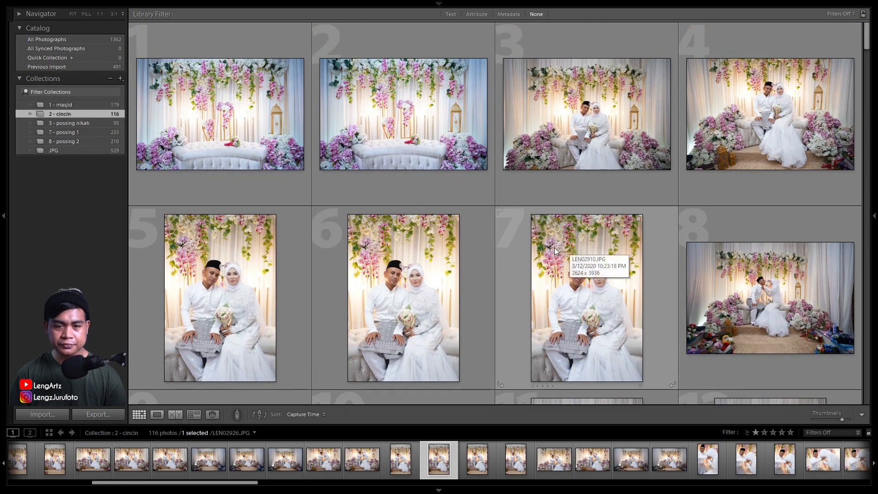
click(389, 303)
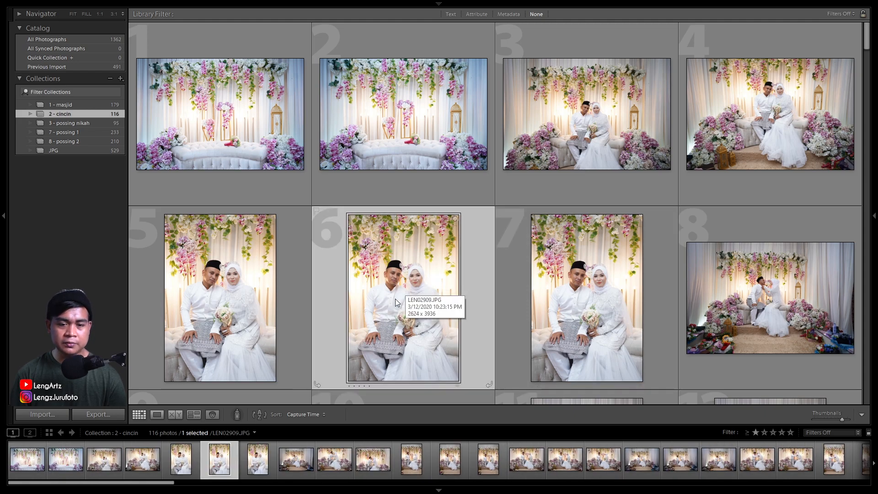
key(1)
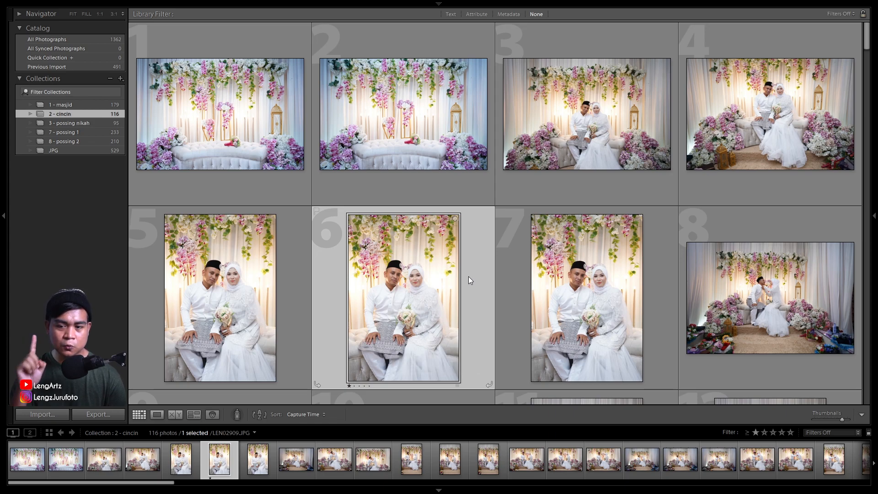
scroll(460, 251, down, 5)
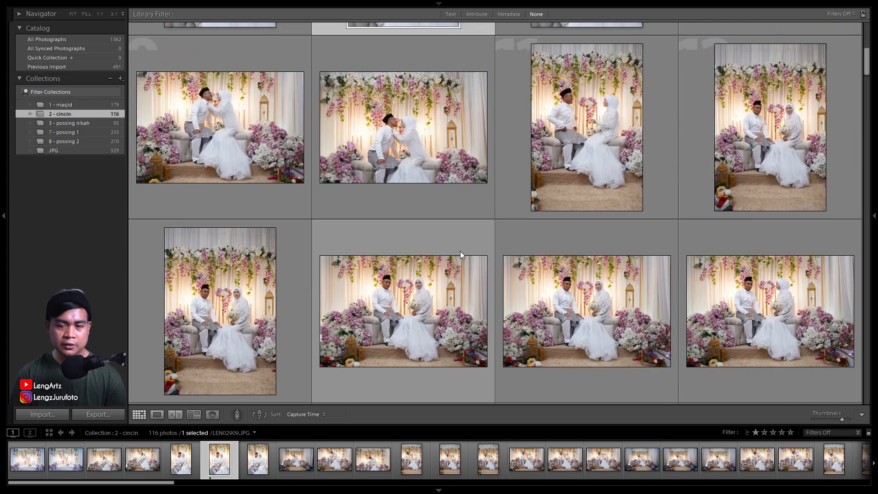
click(411, 305)
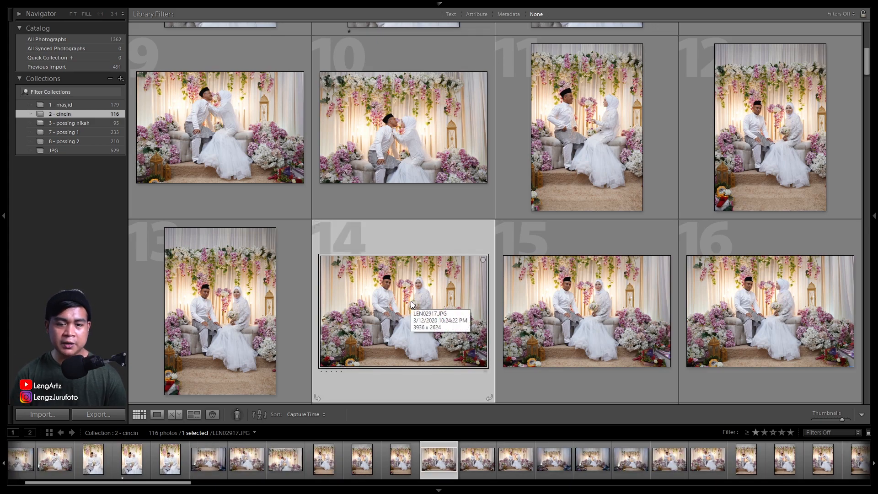
key(1)
Rate the hand-kissing photos 20 and 26 of the 2 - cincin collection one star
scroll(503, 265, down, 3)
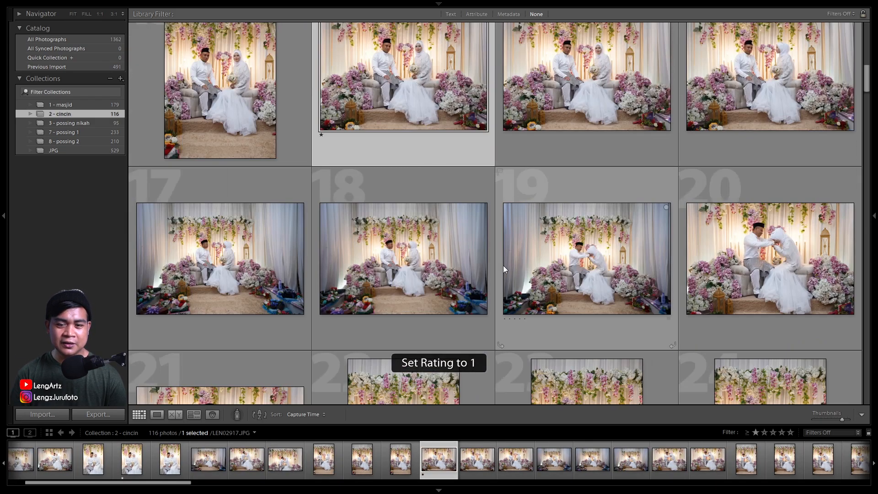
scroll(564, 258, down, 3)
scroll(595, 256, up, 3)
click(746, 249)
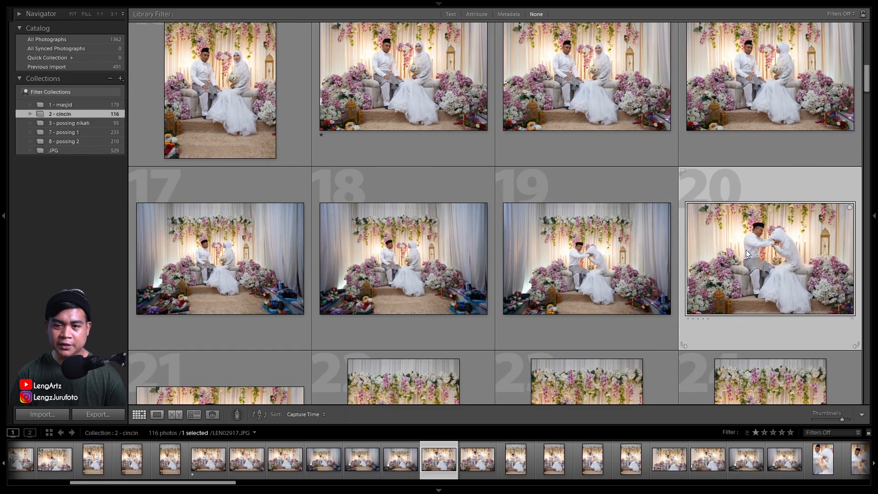
key(1)
scroll(585, 257, down, 6)
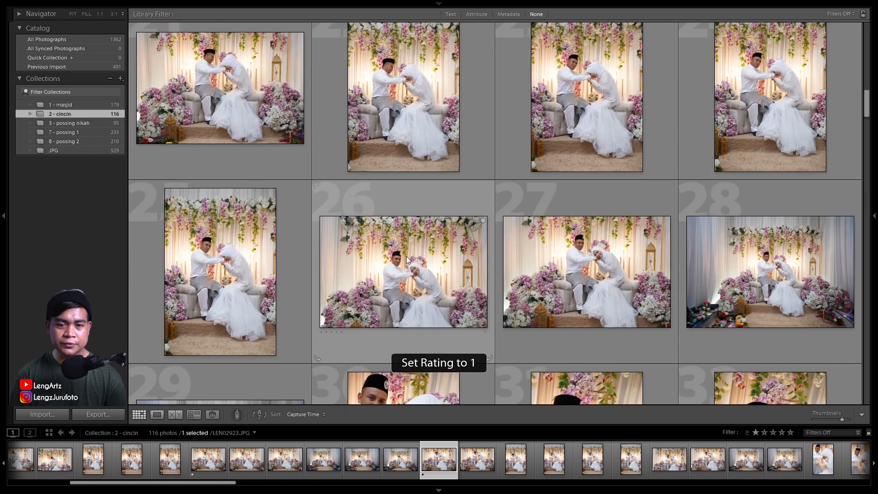
click(423, 268)
key(1)
Rate the close-up hand-kissing photos 31 and 33 of the 2 - cincin collection one star
scroll(424, 268, down, 4)
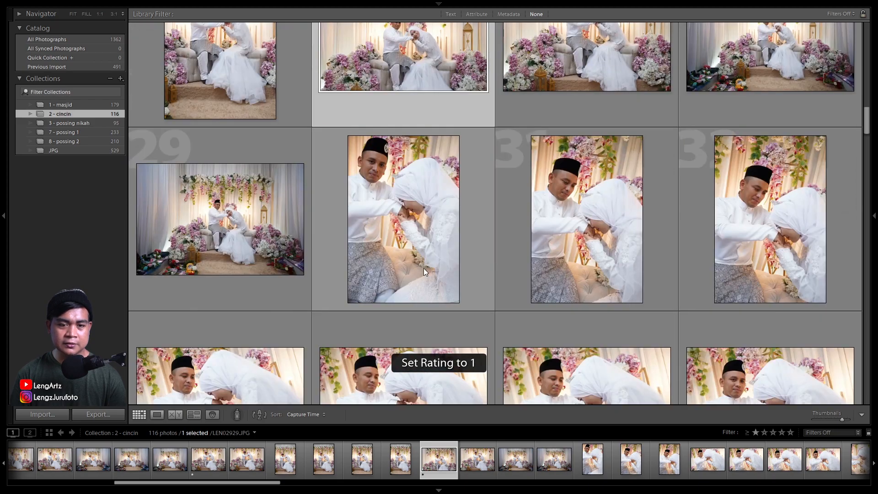
click(407, 216)
click(586, 219)
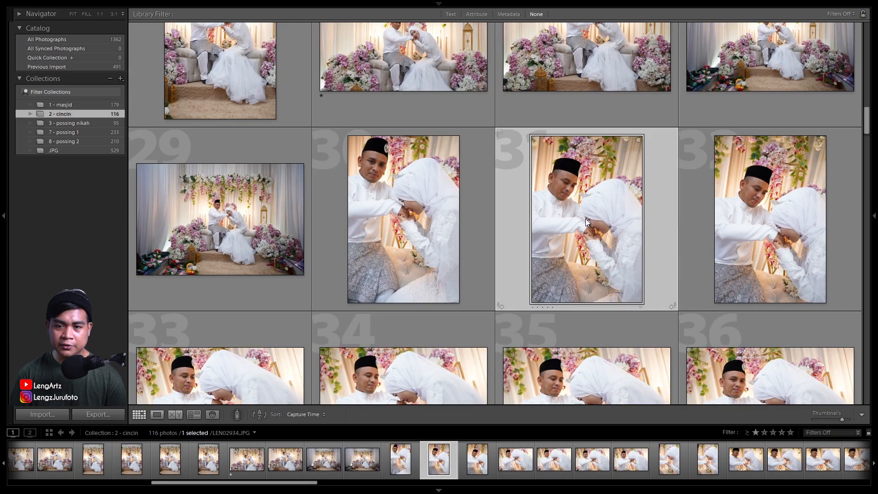
key(1)
scroll(549, 259, down, 5)
click(237, 173)
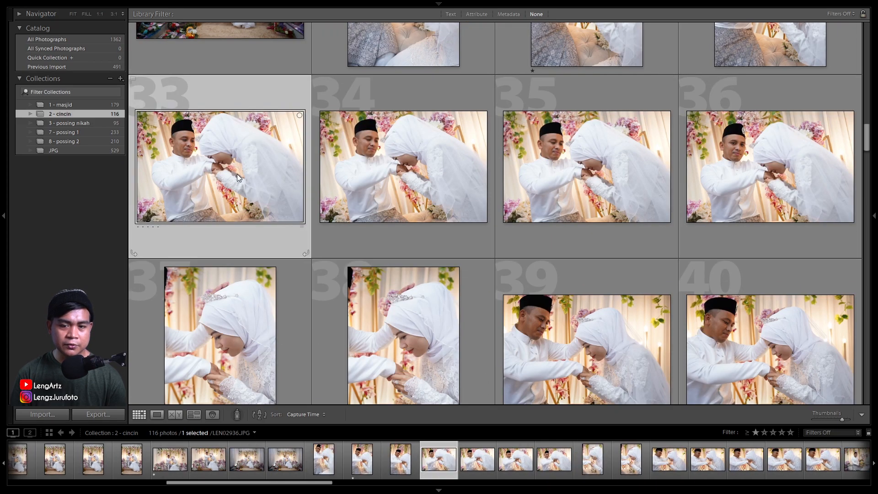
key(1)
scroll(545, 292, down, 8)
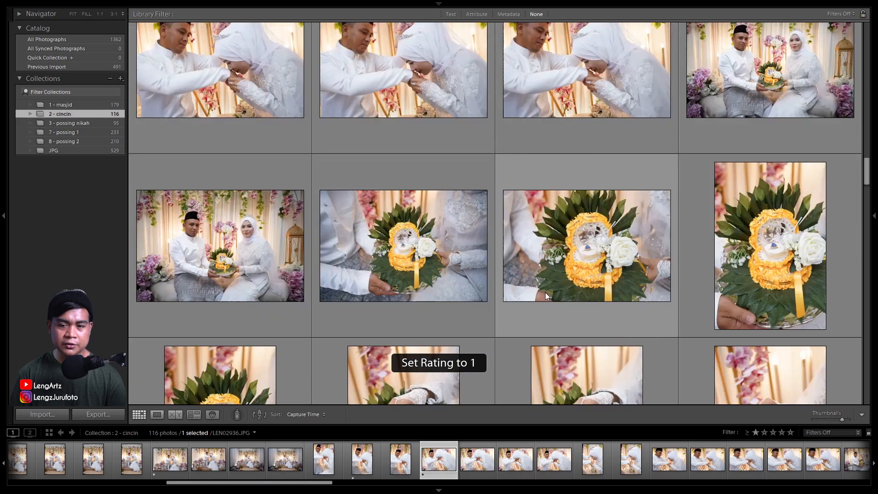
Give the ring bouquet photo 47 and the ring-exchange close-up 55 of the 2 - cincin collection a one-star rating
click(605, 256)
key(1)
scroll(604, 254, down, 6)
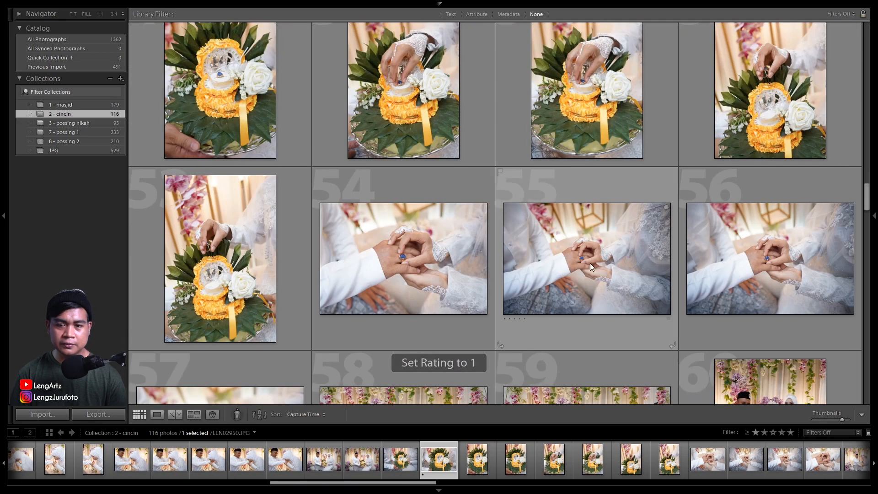
click(589, 260)
key(1)
Rate the seated couple photo 59 and the red ring box photo 70 one star
scroll(589, 260, down, 6)
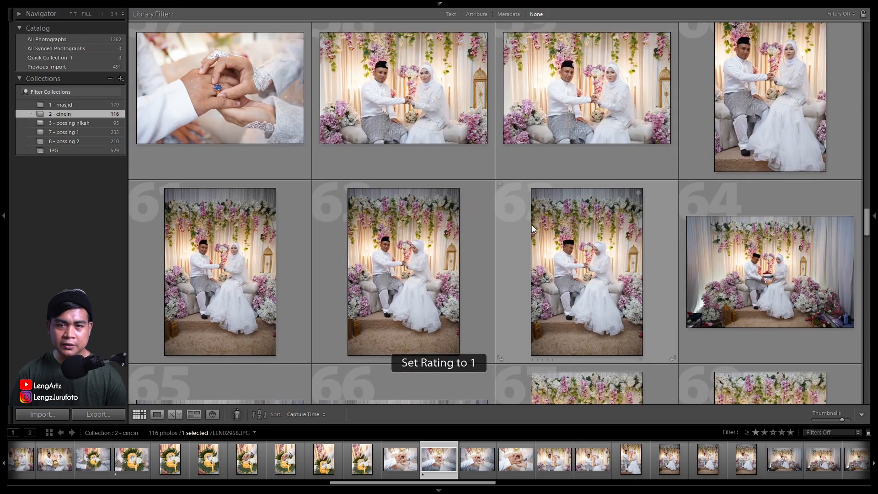
click(591, 106)
key(1)
scroll(427, 254, down, 7)
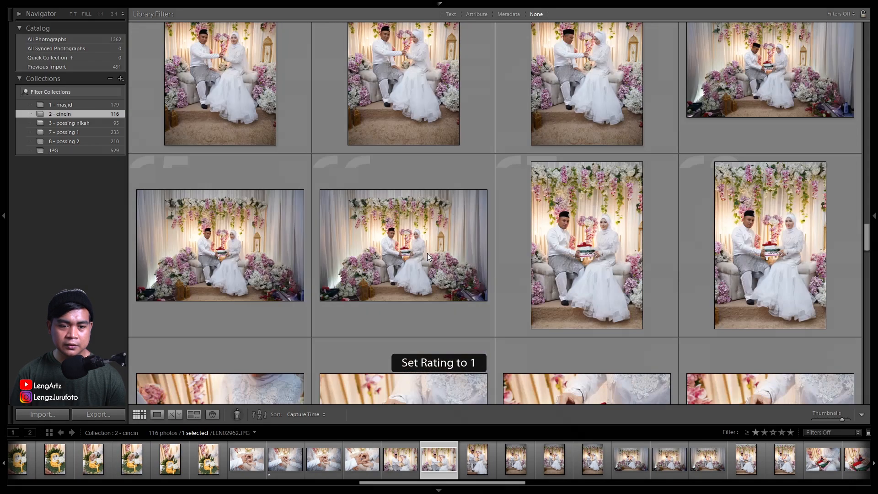
click(429, 256)
click(419, 191)
scroll(433, 237, down, 2)
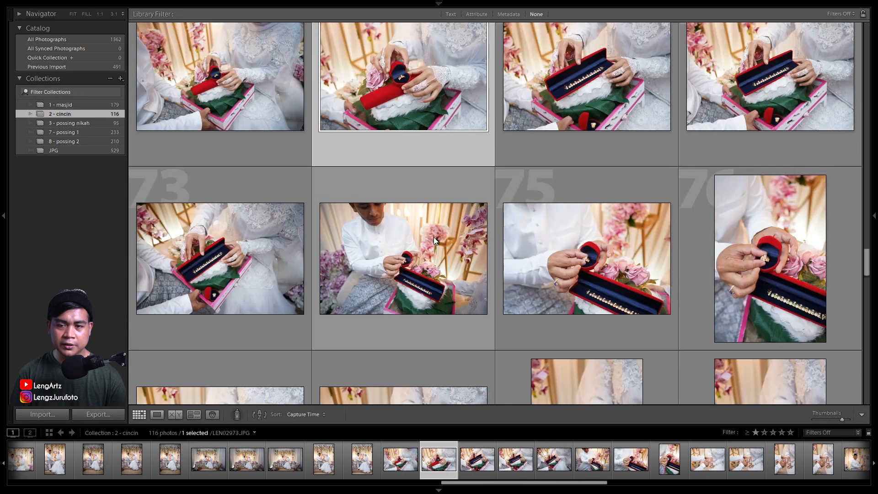
scroll(407, 251, down, 3)
key(1)
Rate the ring-fitting close-up 78 and the couple's hand-holding photo 87 one star
click(415, 206)
scroll(425, 247, down, 2)
key(1)
scroll(385, 276, down, 2)
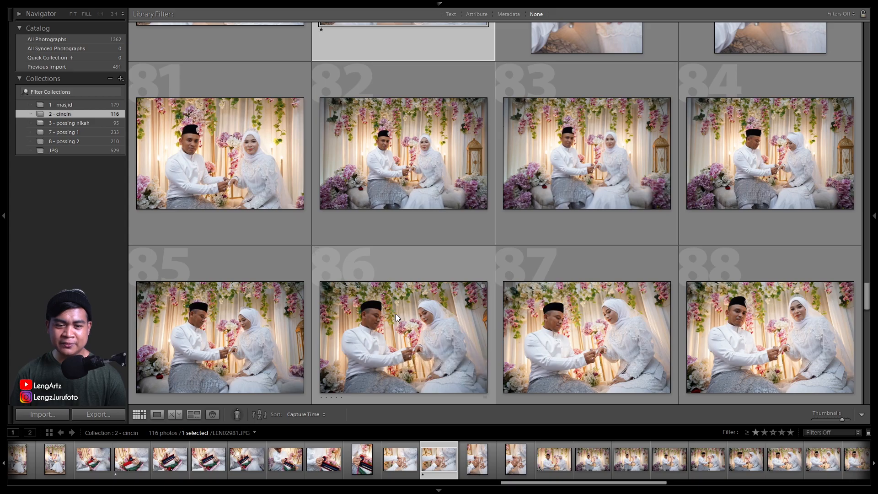
scroll(595, 318, down, 2)
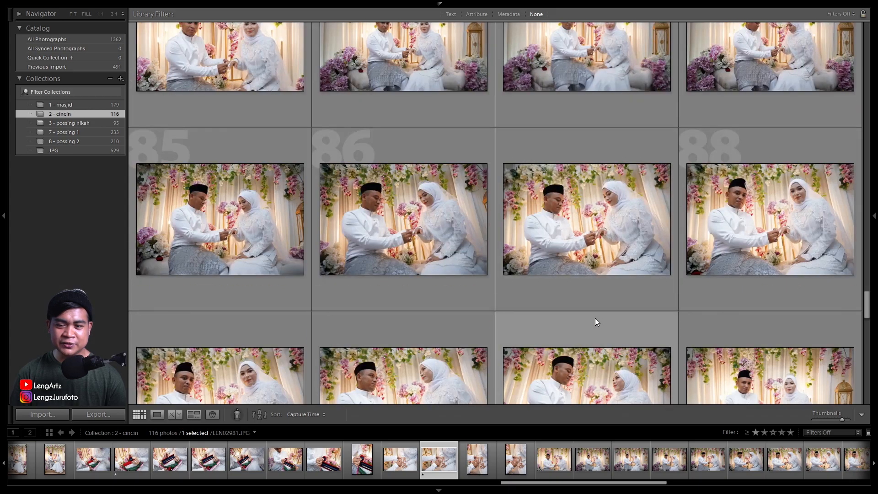
click(750, 225)
click(593, 230)
scroll(561, 233, down, 2)
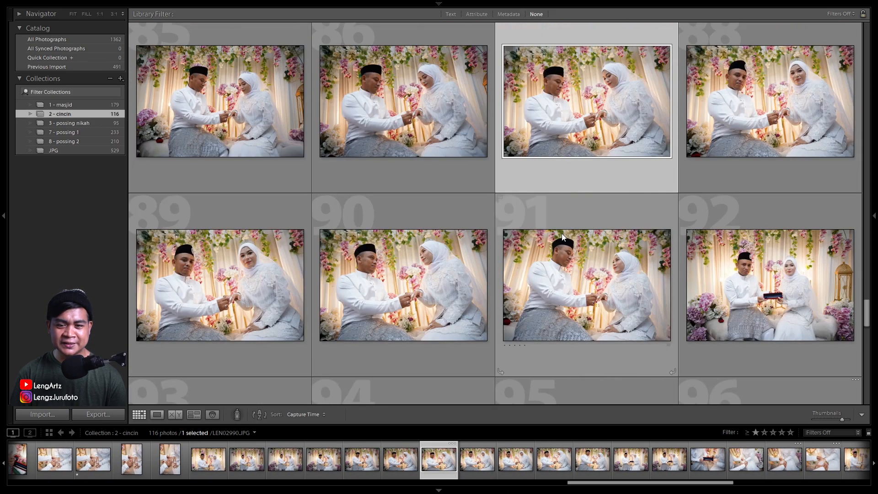
key(1)
Rate the bracelet close-up 97 and the hand close-up 106 one star
scroll(460, 283, down, 4)
scroll(302, 250, down, 4)
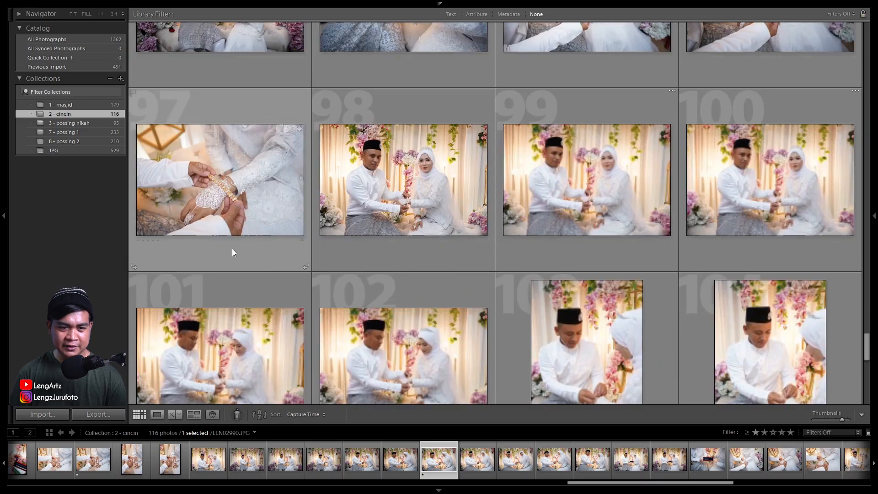
click(226, 193)
key(1)
scroll(372, 285, down, 4)
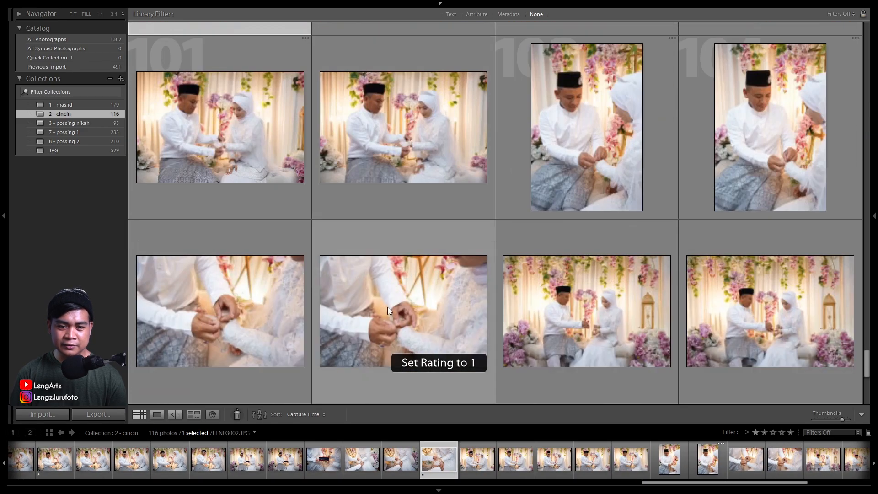
click(400, 316)
key(1)
Filter the 2 - cincin collection to rated photos only, deselect all, and shrink the grid thumbnails to six per row
scroll(399, 316, down, 6)
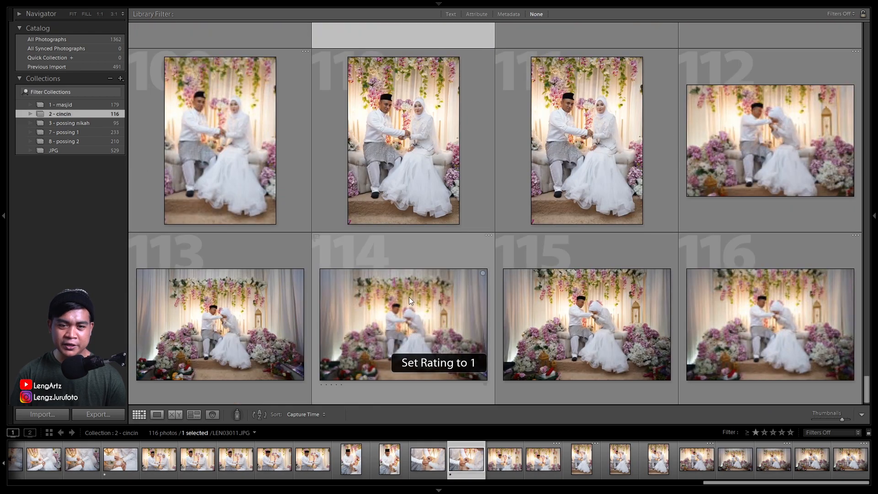
scroll(575, 312, up, 3)
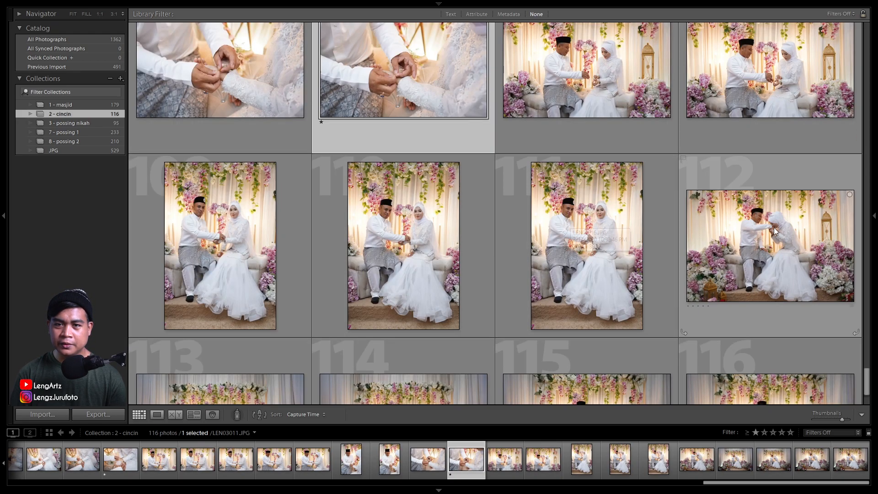
click(819, 433)
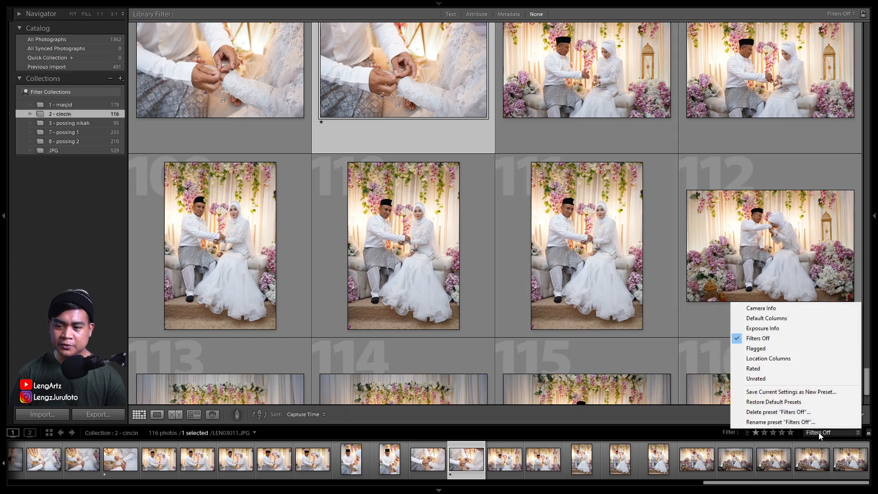
click(784, 368)
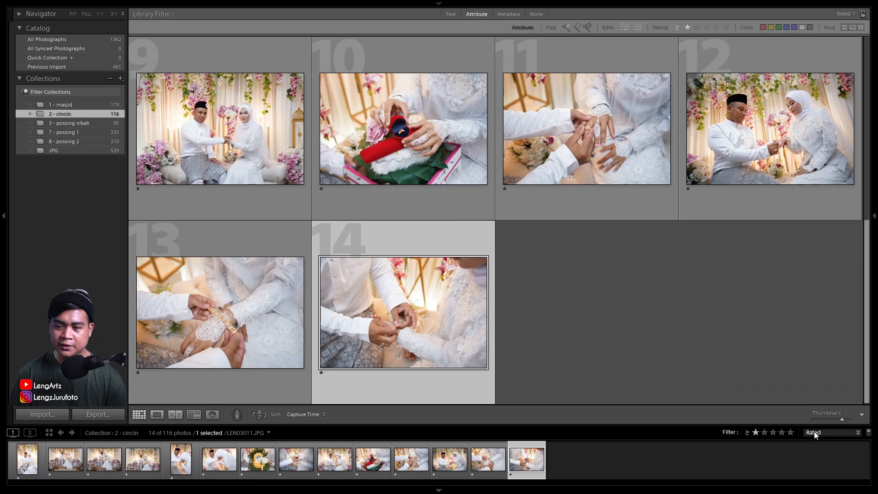
click(732, 331)
drag(842, 419, 833, 419)
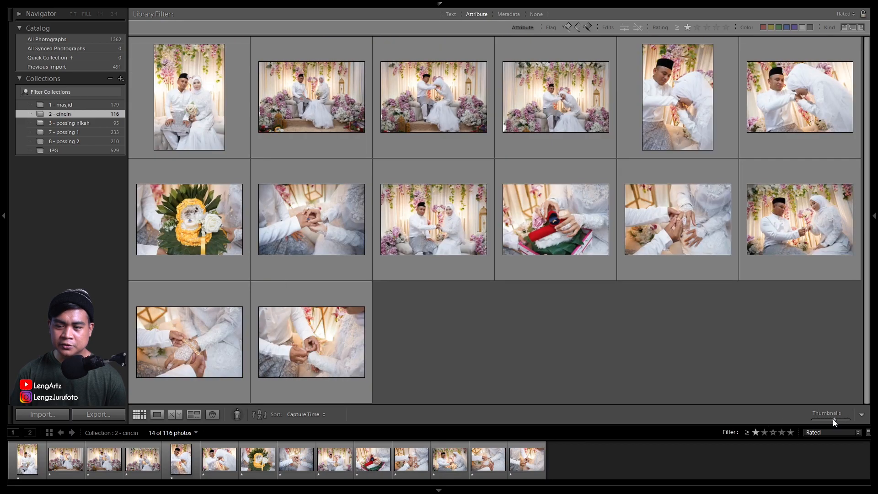